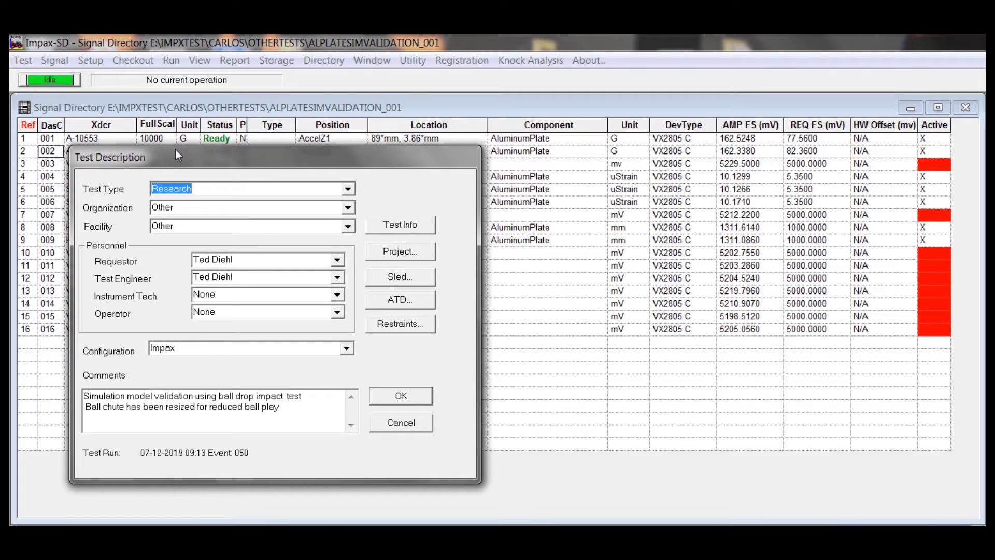
Examine the project description form of the test, including its device parameters, and close both description dialogs without changes
left_click(407, 250)
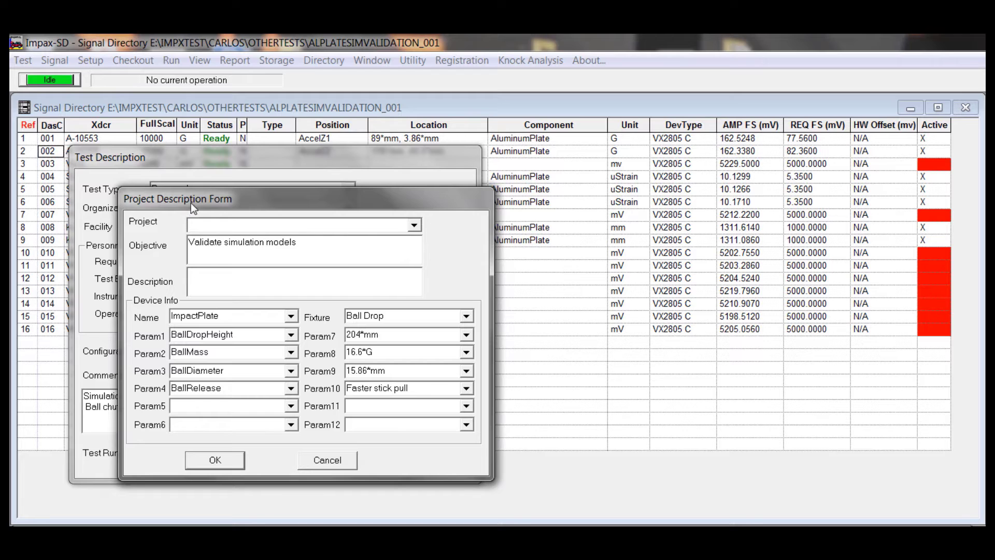
left_click_drag(190, 203, 599, 204)
left_click(622, 459)
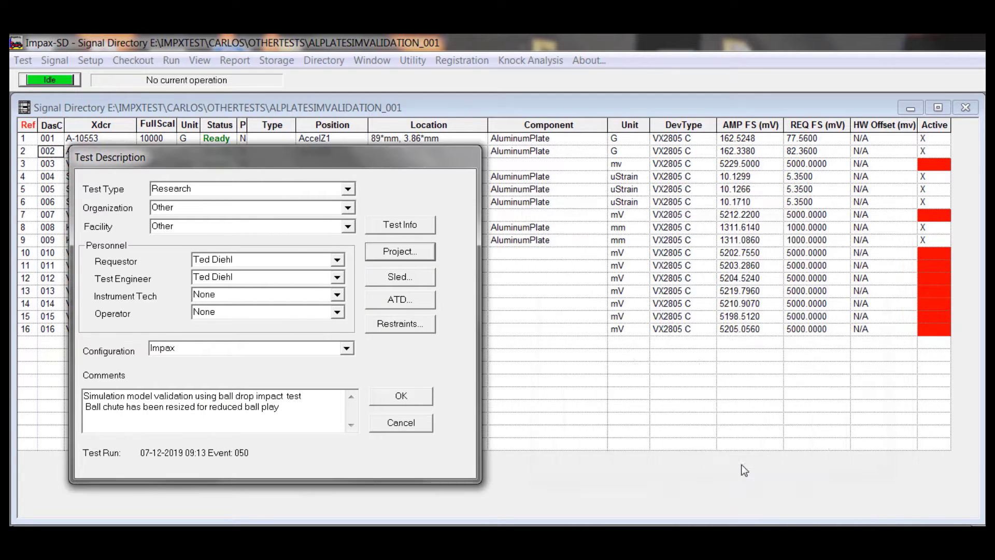
left_click(403, 423)
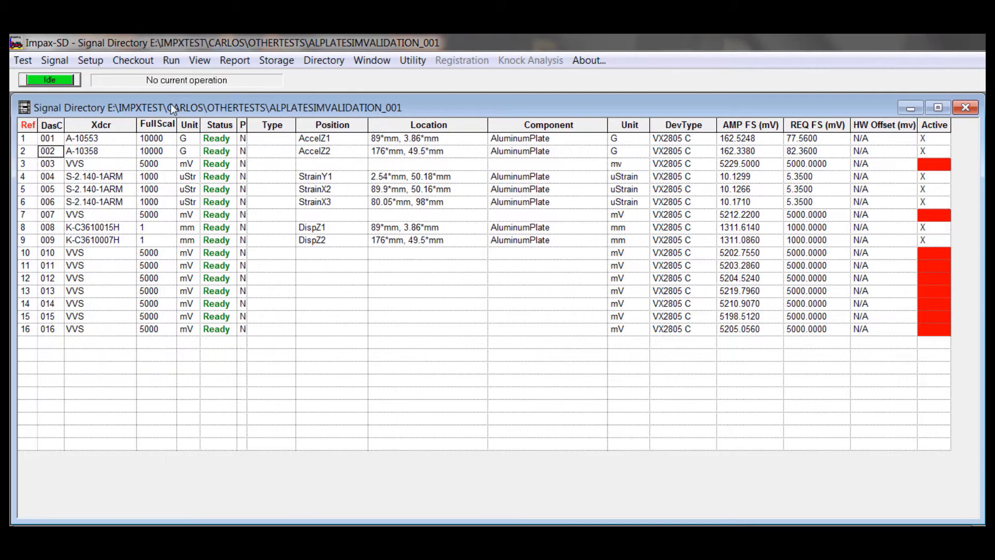
Record the test data by running a DAS acquisition with auto save on, and exit the Run dialog
left_click(167, 60)
left_click(182, 78)
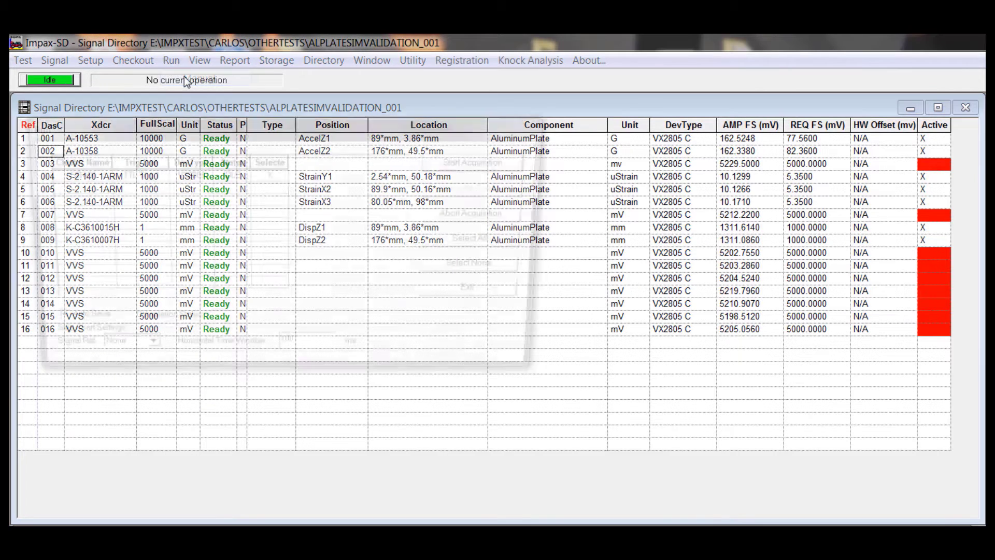
left_click(448, 162)
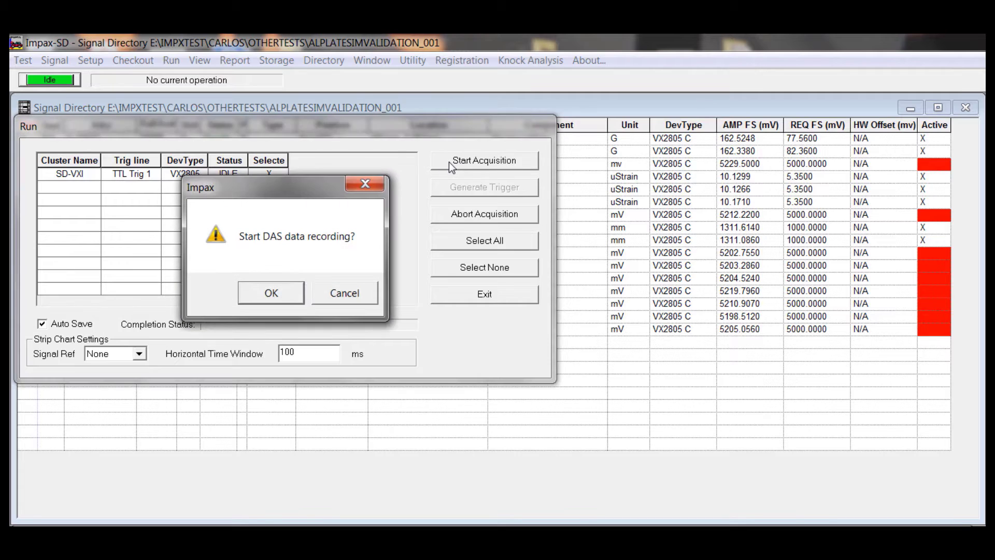
left_click(272, 297)
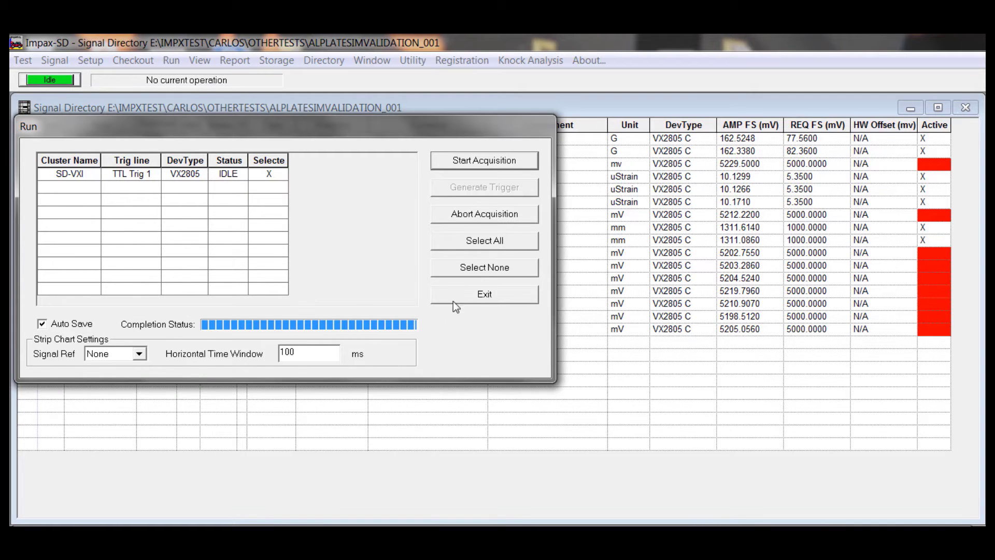
left_click(457, 293)
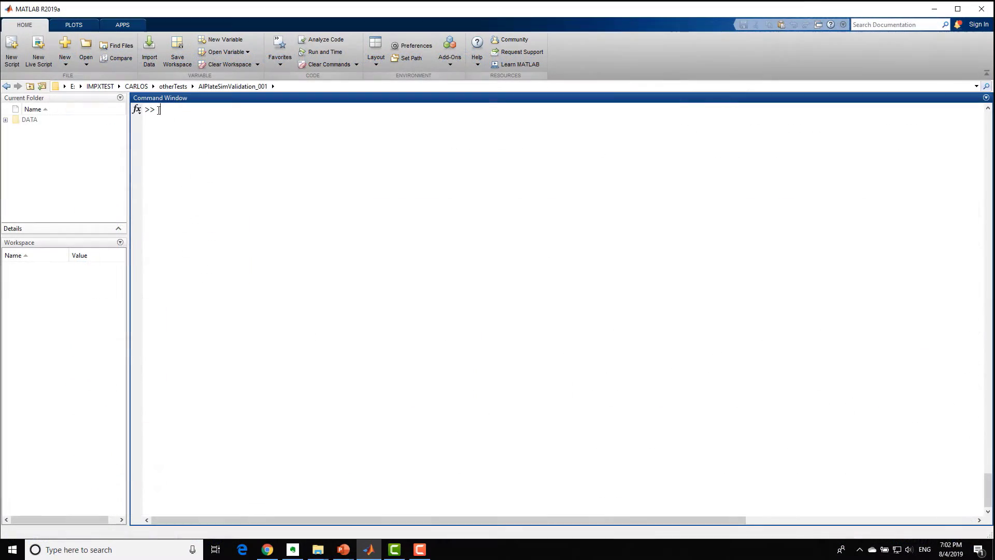
Switch to MATLAB and start the SD Impax import by running results = k_sdImpaxImport();
type("results =")
type(" k_")
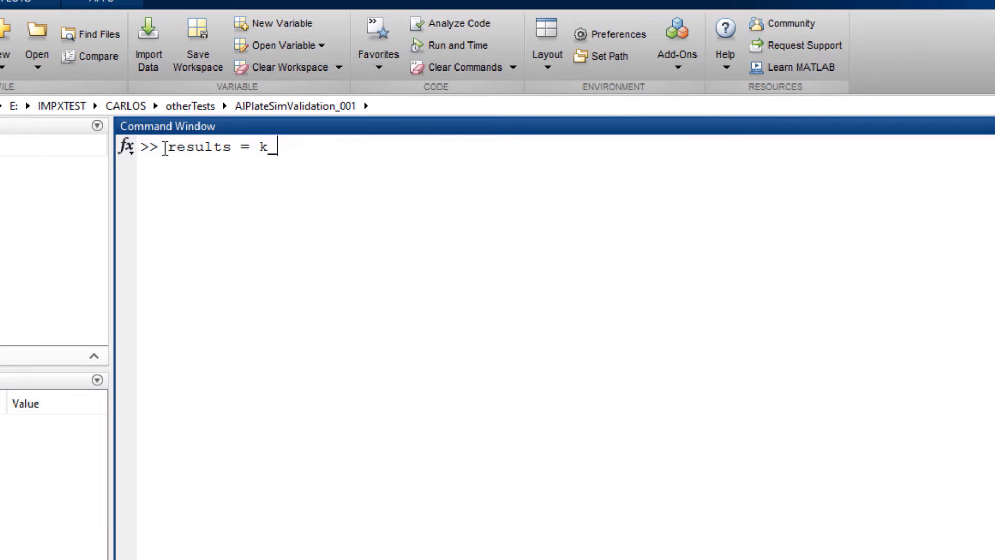
key("Tab")
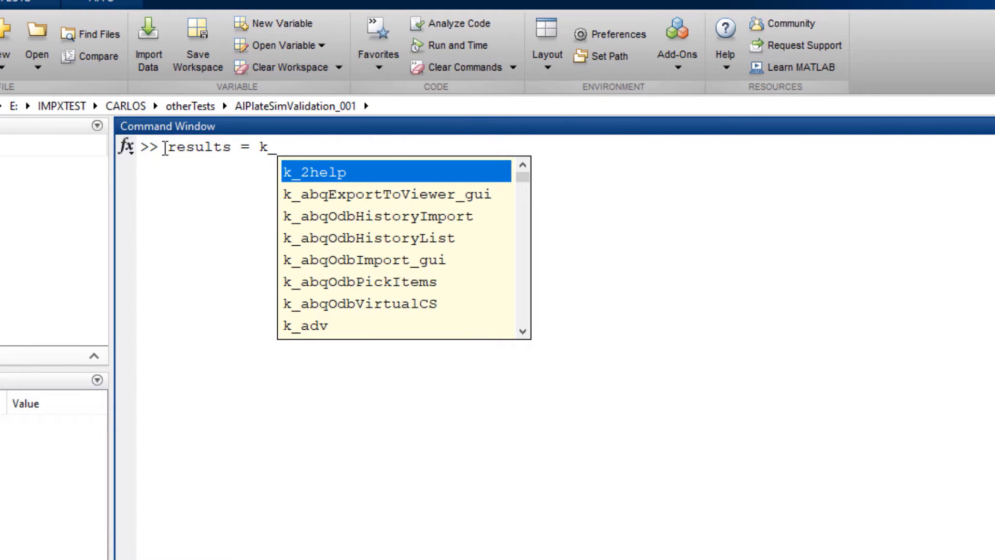
type("sd")
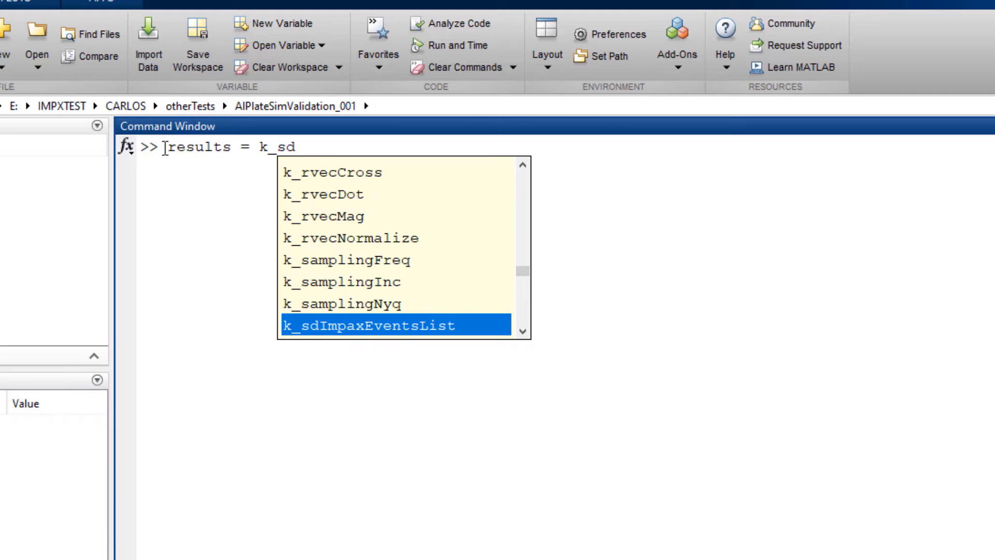
scroll(399, 270, "down", 1)
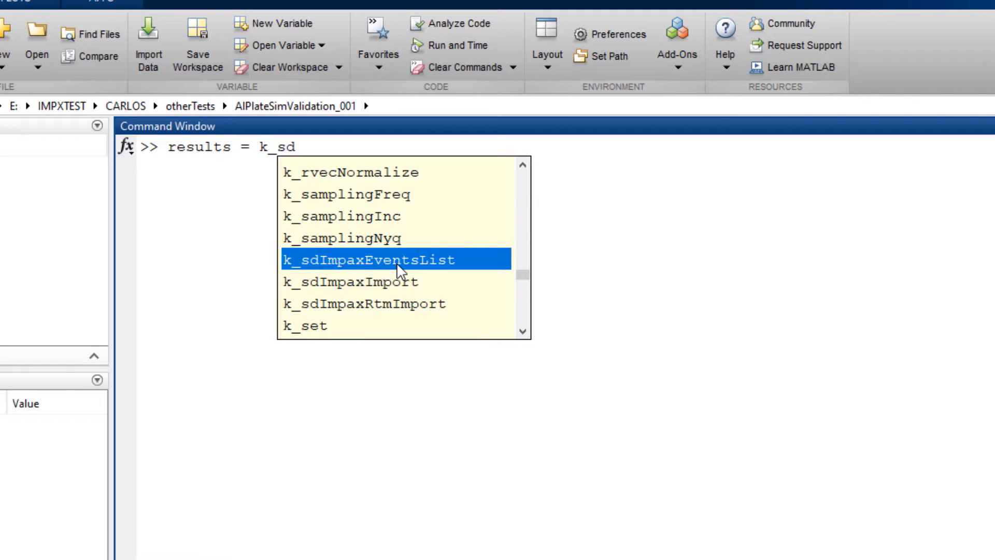
left_click(400, 279)
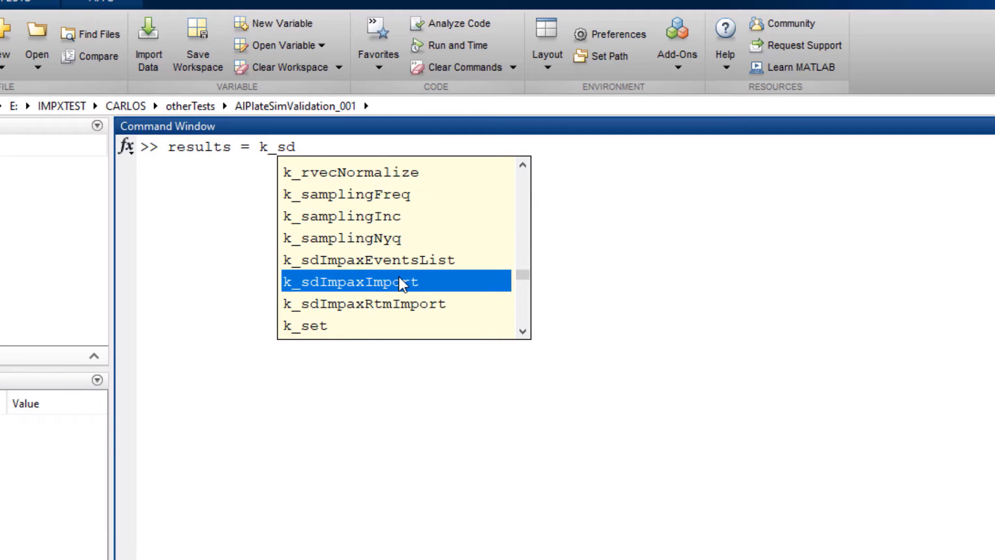
key("Return")
type("();")
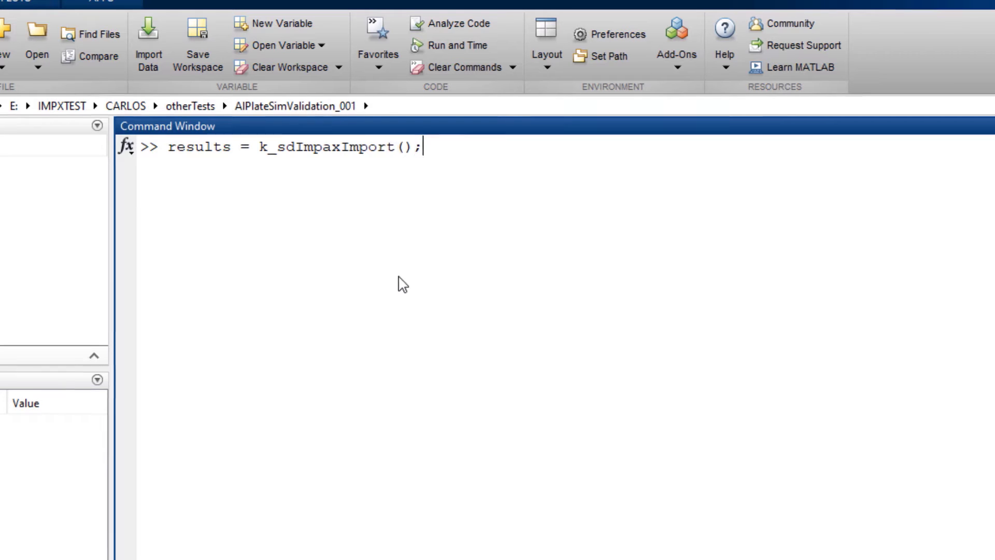
key("Return")
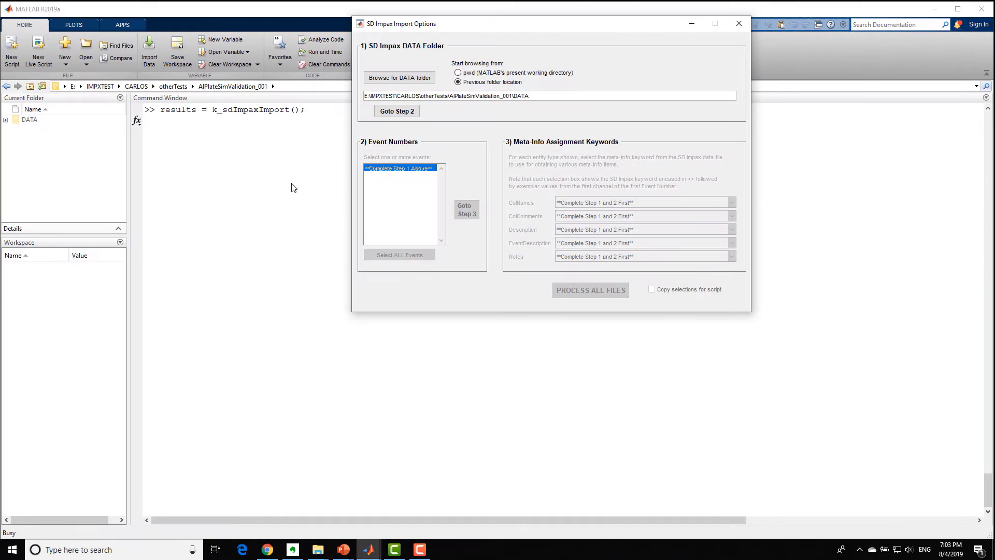
Choose the AlPlateSimValidation_001\DATA folder as import source and proceed with event 001 to the meta-info keyword assignment
left_click(400, 77)
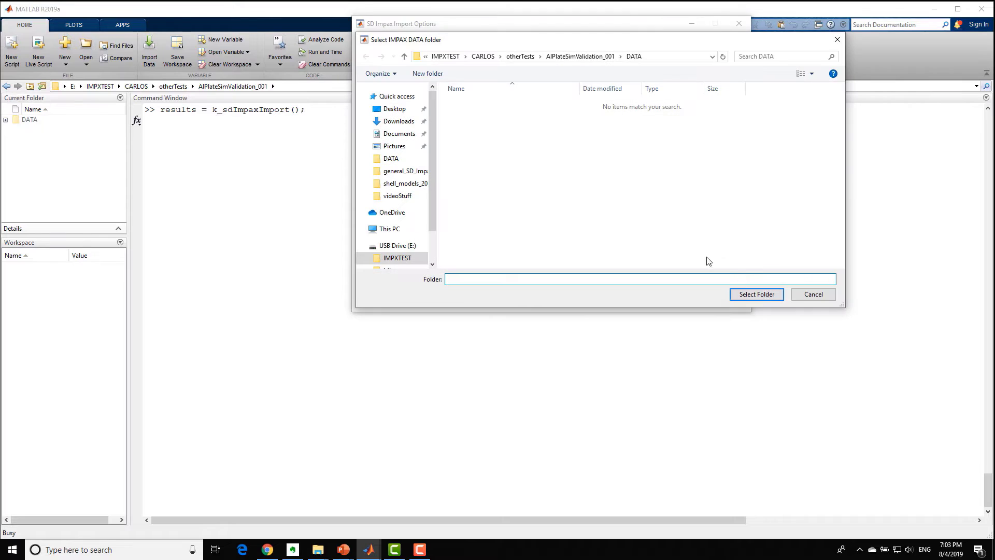
left_click(775, 294)
left_click(402, 112)
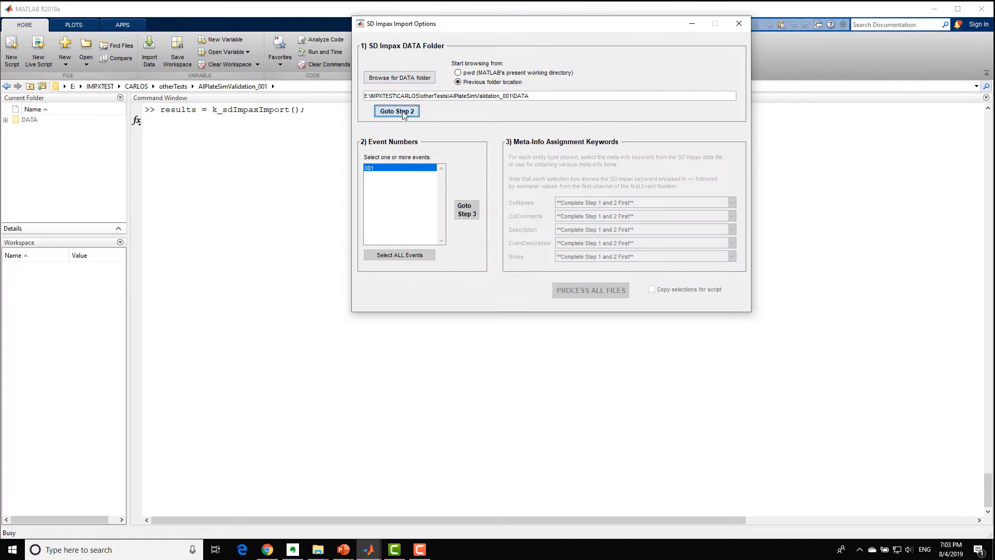
left_click(465, 206)
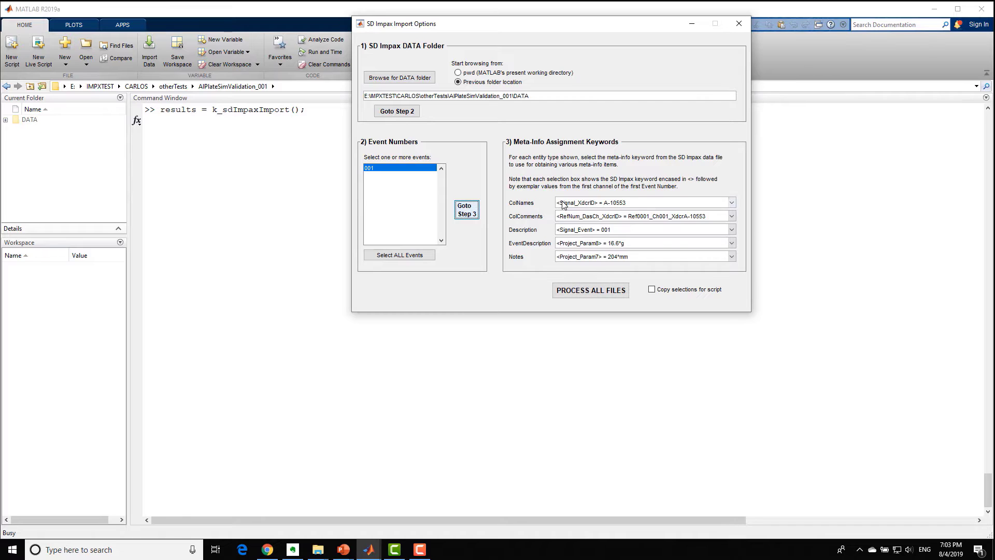
Assign the <Signal_Position> keyword to ColNames, look through the Description keywords, and process all files
left_click(731, 203)
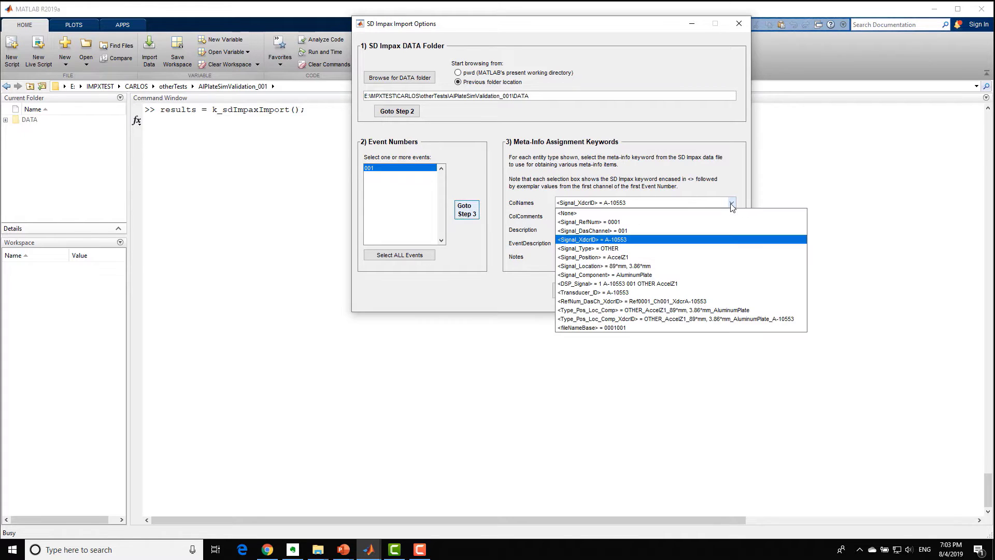
left_click(694, 257)
left_click(731, 229)
scroll(739, 284, "down", 5)
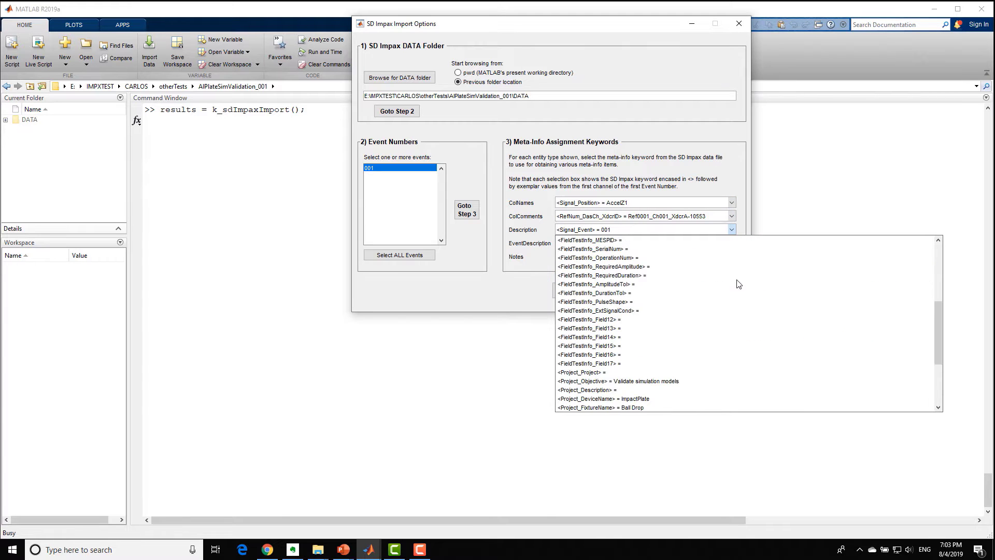
left_click(733, 181)
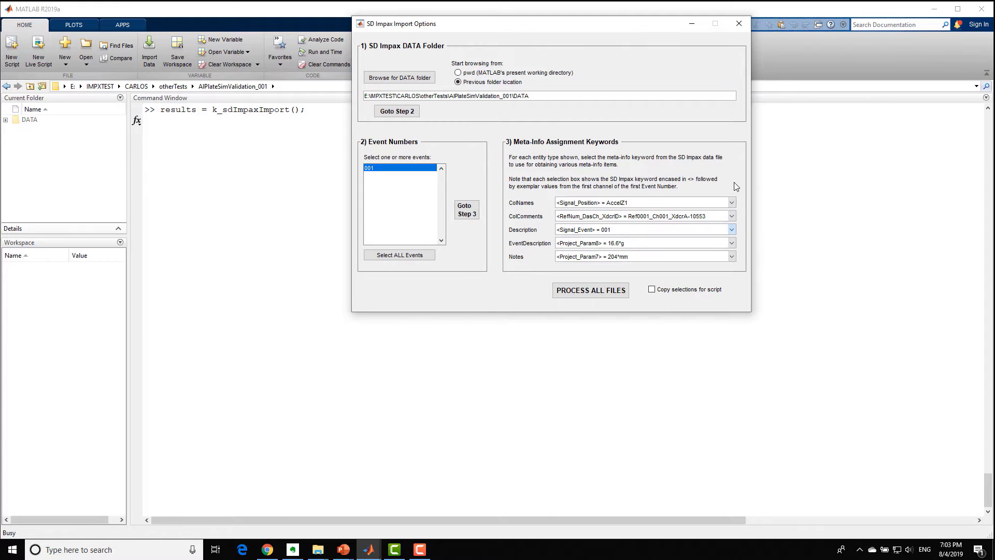
left_click(613, 294)
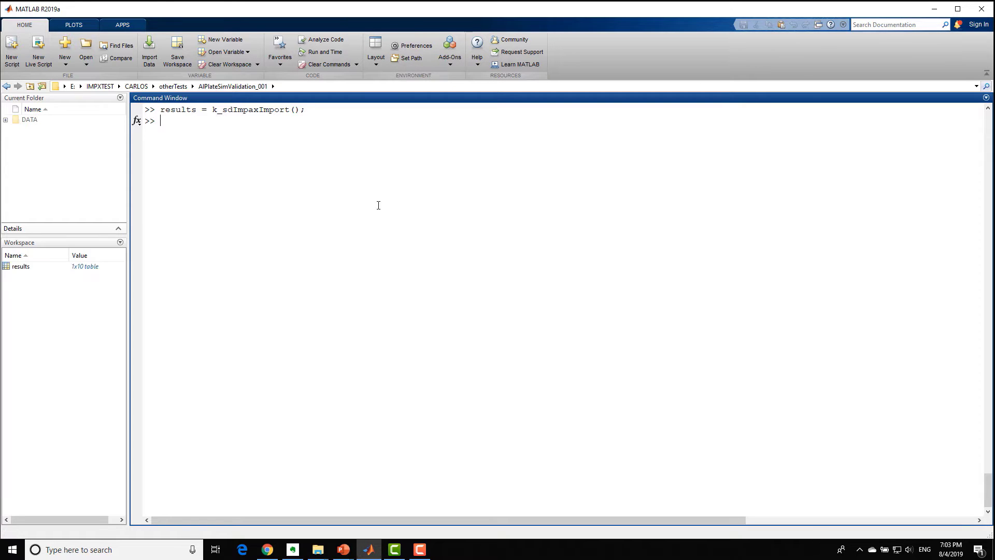
Display the results table in the Command Window and open it with k_varViewer(results)
type("results")
key("Return")
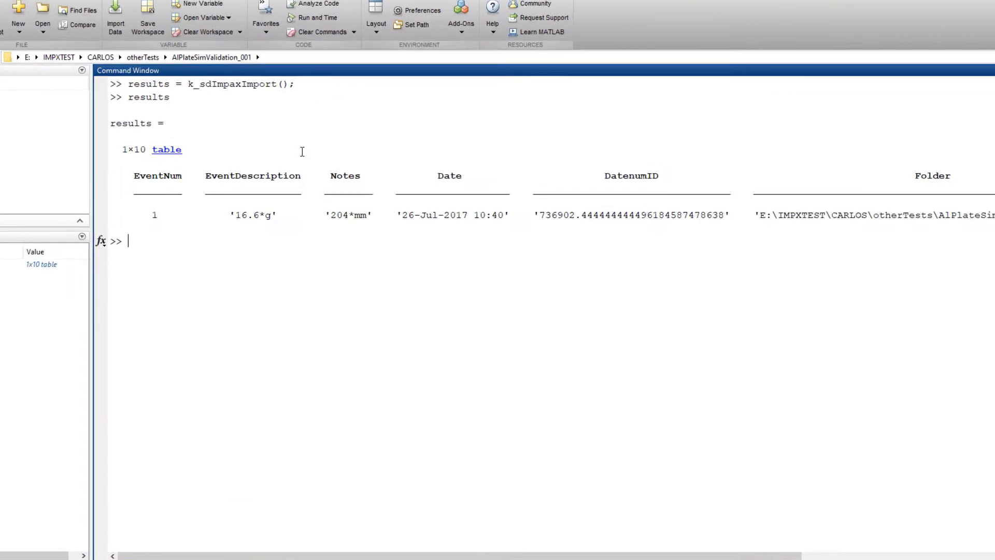
type("k_varViewer(results)")
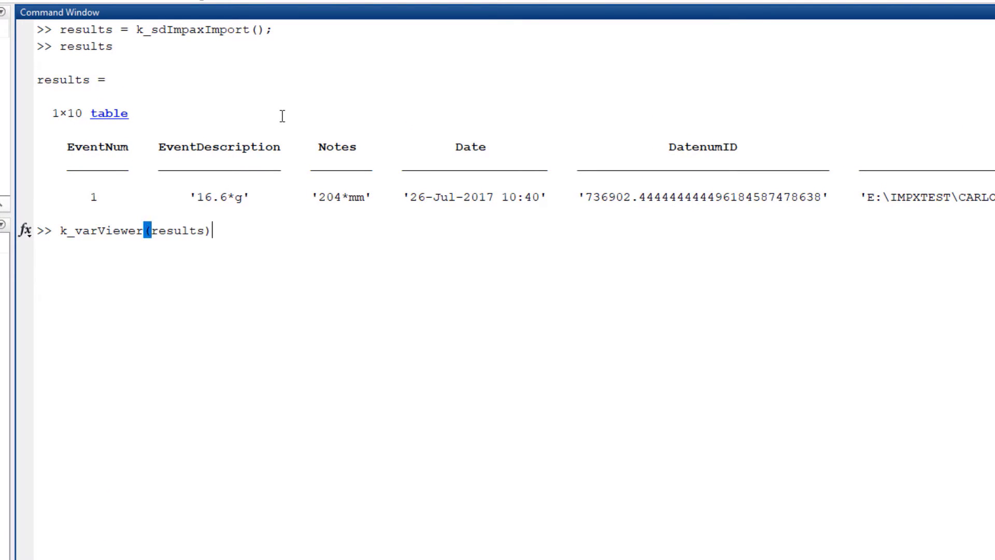
key("Return")
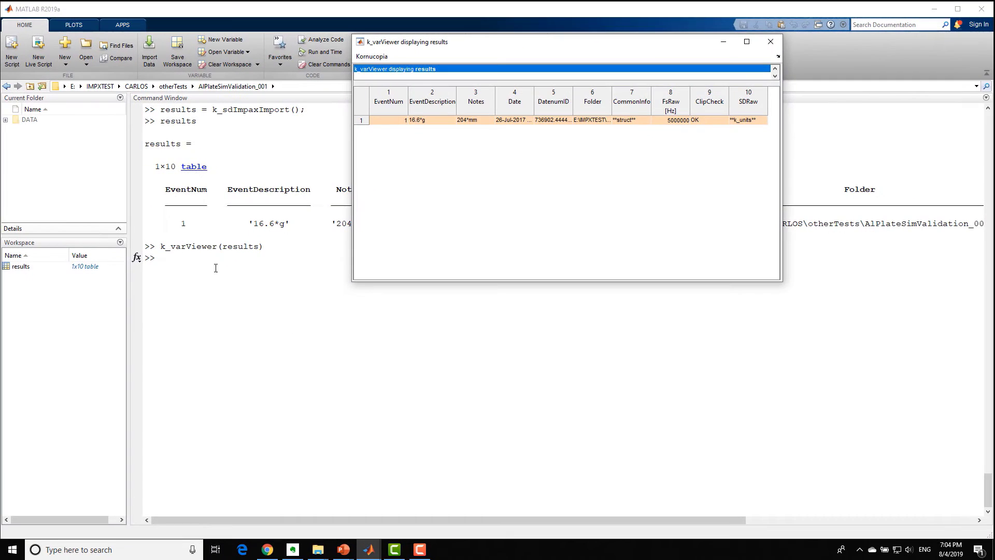
Display the first event's CommonInfo struct with results{1, 'CommonInfo'}{1}, followed by its .Project fields
left_click(182, 265)
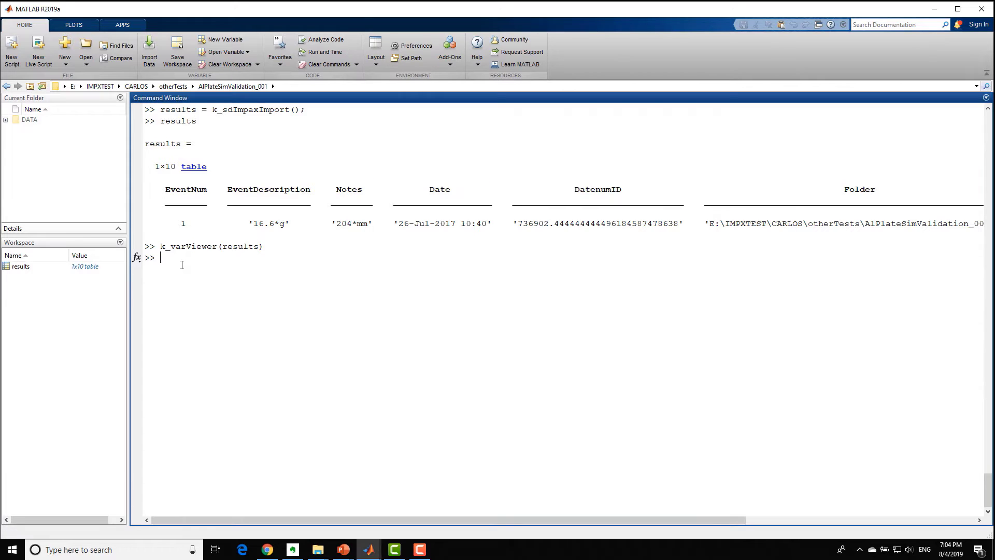
type("results{1, 'CommonInfo'}{1}")
key("Return")
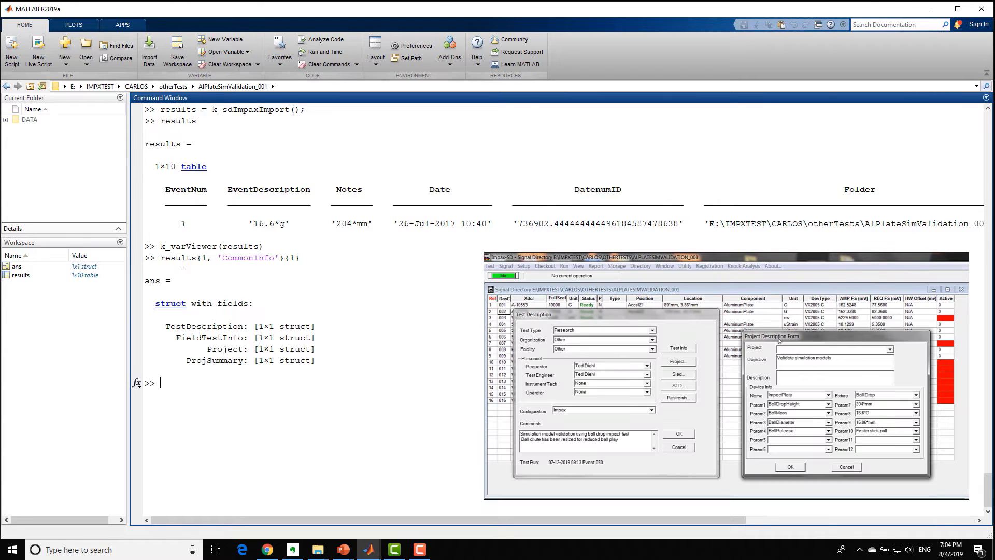
key("Up")
type(".Project")
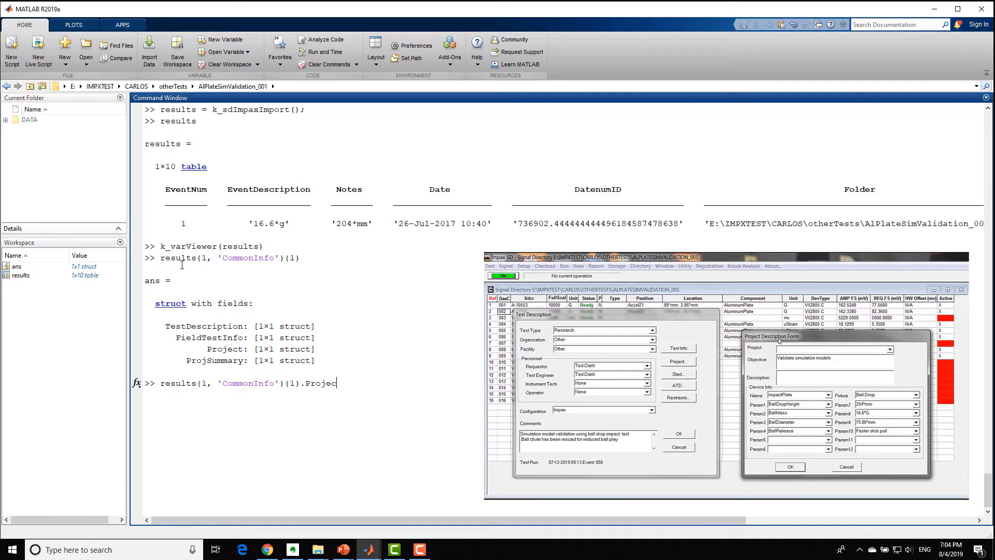
key("Return")
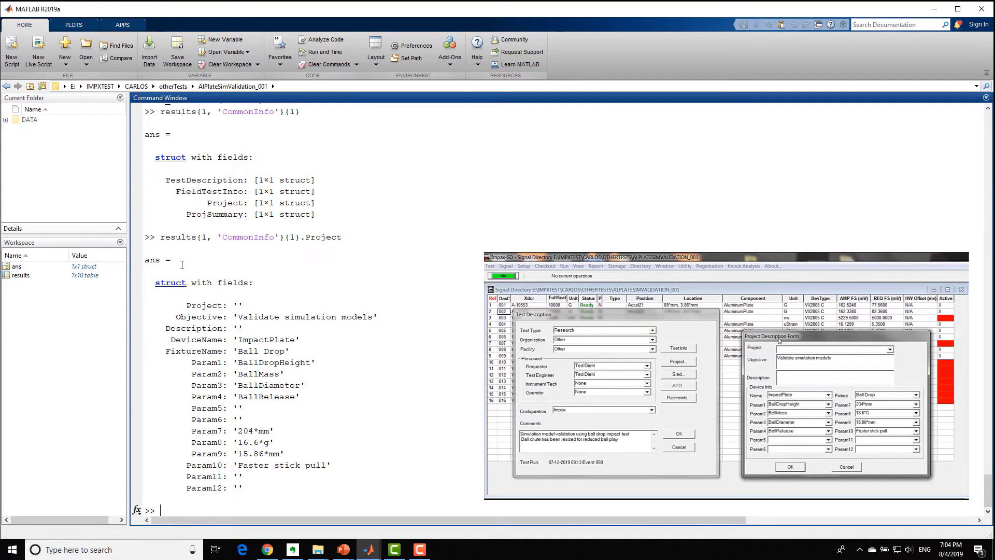
Display the project summary of the first event with results{1, 'CommonInfo'}{1}.ProjSummary
key("Up")
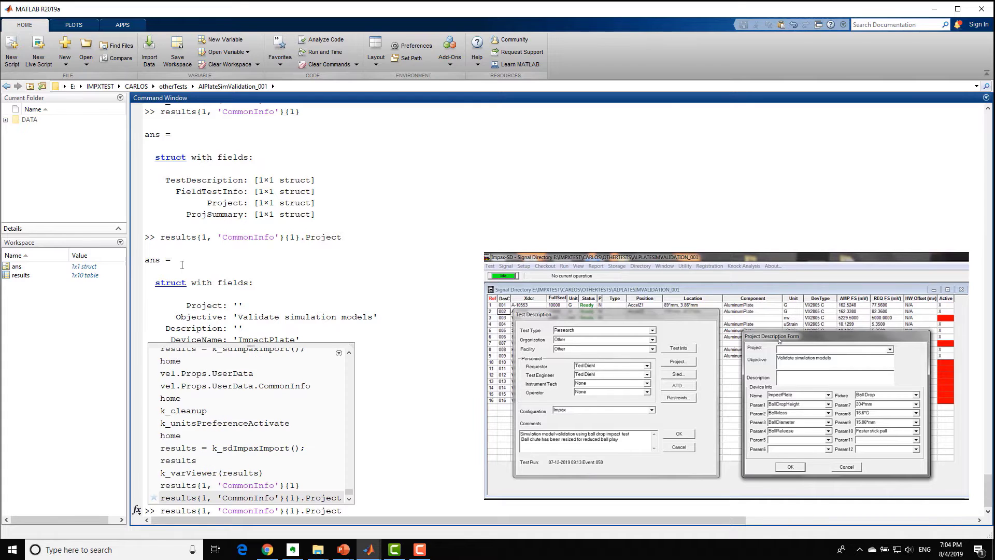
key("BackSpace")
key("BackSpace")
key("BackSpace")
key("BackSpace")
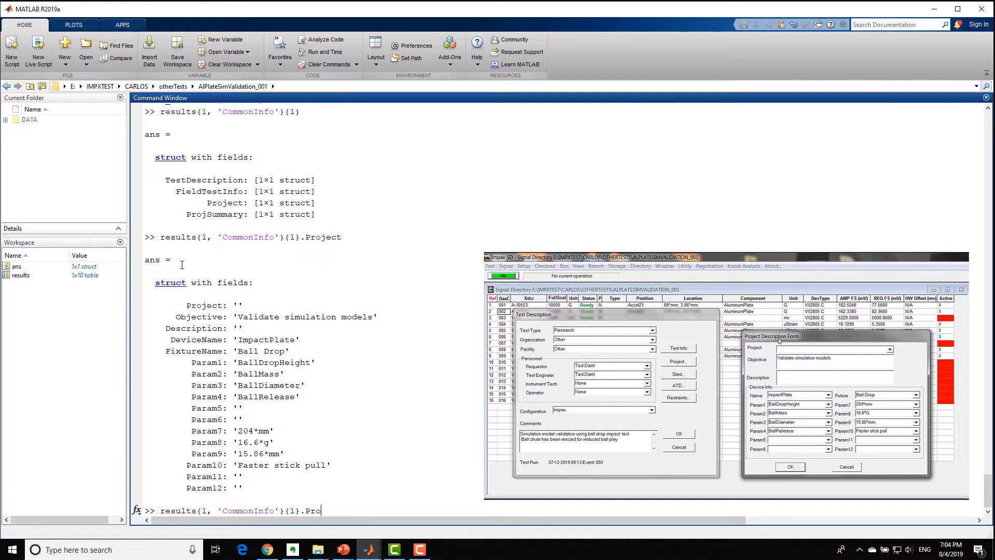
type("jSummary")
key("Return")
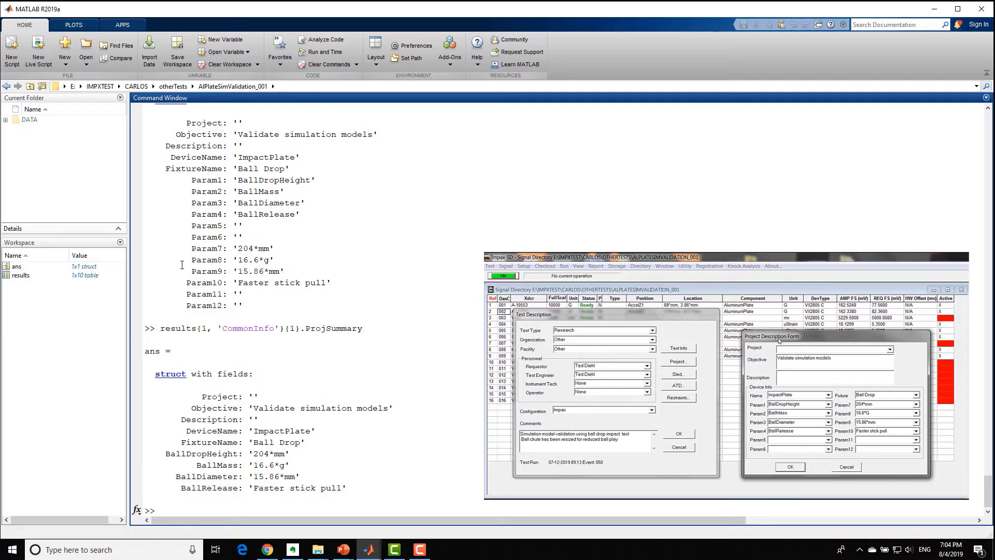
Clear the Command Window and display the first event's raw signal data with results{1, 'SDRaw'}{1}
type("clc")
key("Return")
type("result")
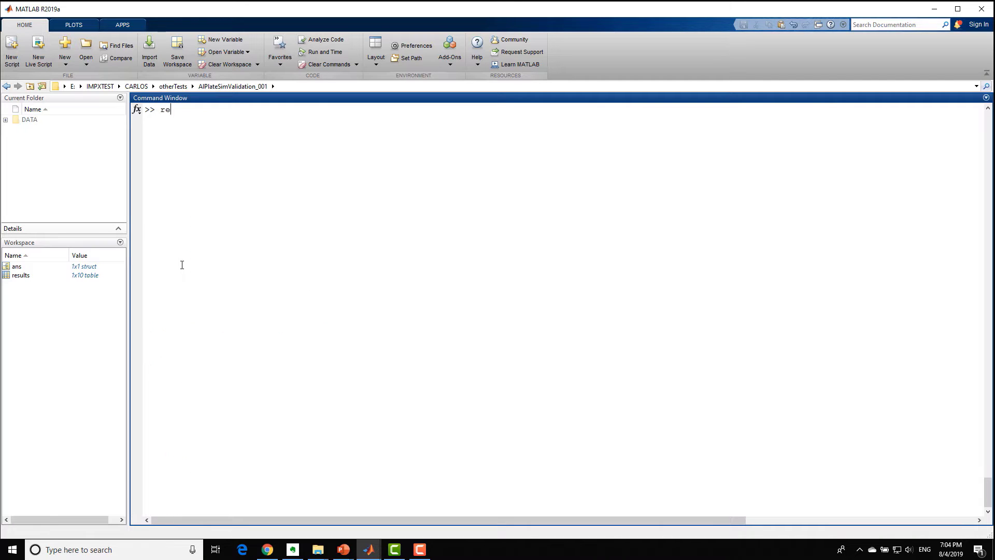
type("s{1, 'SDRaw'}{1}")
key("Return")
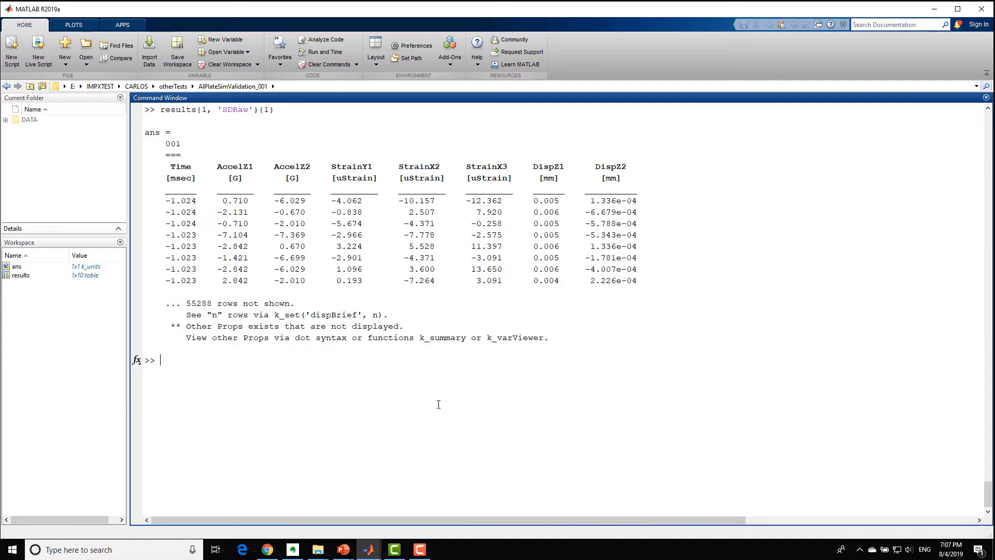
Extract the time and acceleration columns by running accel = results{1, 'SDRaw'}{1}('Time, AccelZ1, AccelZ2')
type("accel =")
type("results{1, 'SDRaw'}{1}")
type("('Time,")
left_click_drag(218, 173, 310, 167)
key("ctrl+c")
key("ctrl+v")
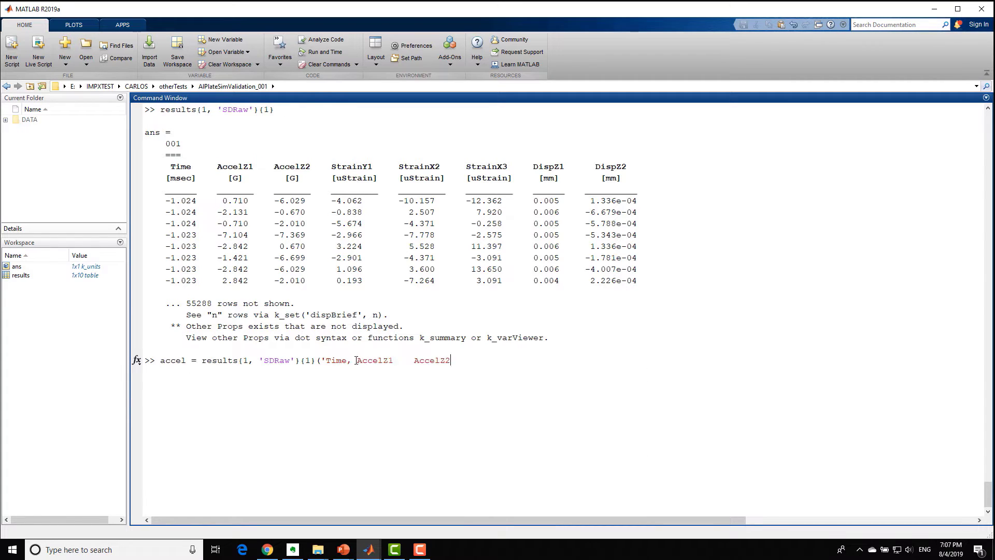
left_click(394, 360)
type(",")
key("Delete")
key("Delete")
key("Delete")
key("End")
type("')")
key("Return")
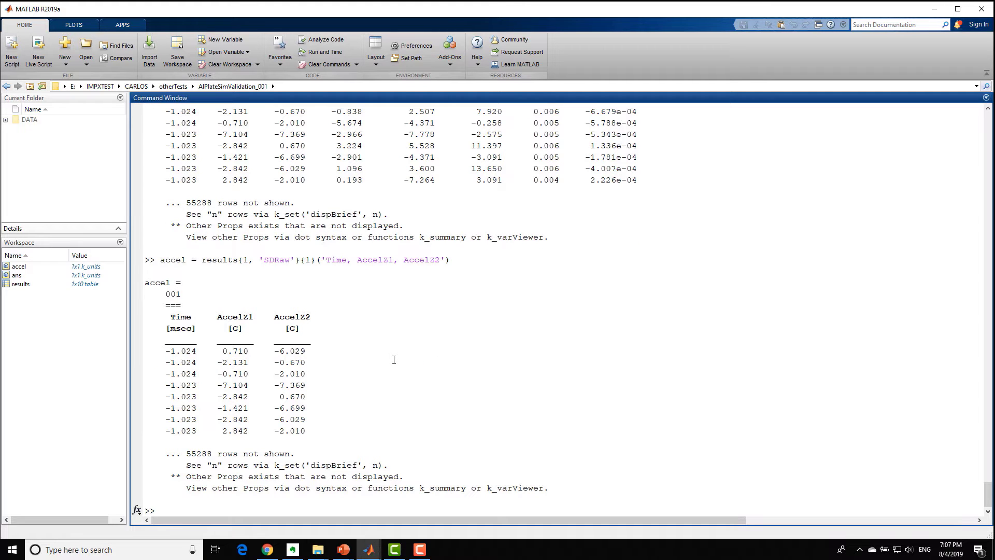
Integrate the accelerations with vel = k_integrate(accel) and convert vel's AccelZ1 and AccelZ2 columns to in/s
type("vel = k_integrate(accel)")
key("Return")
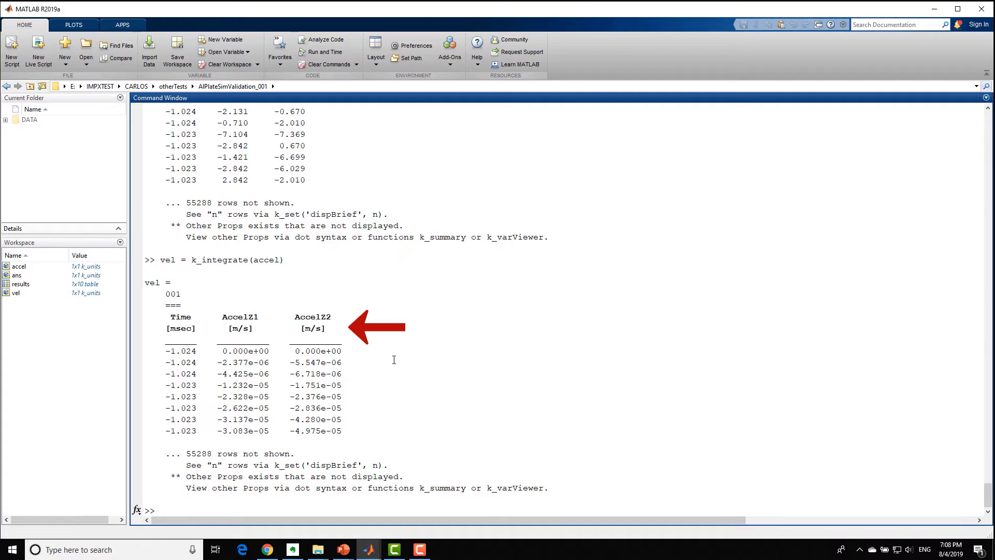
type("vel")
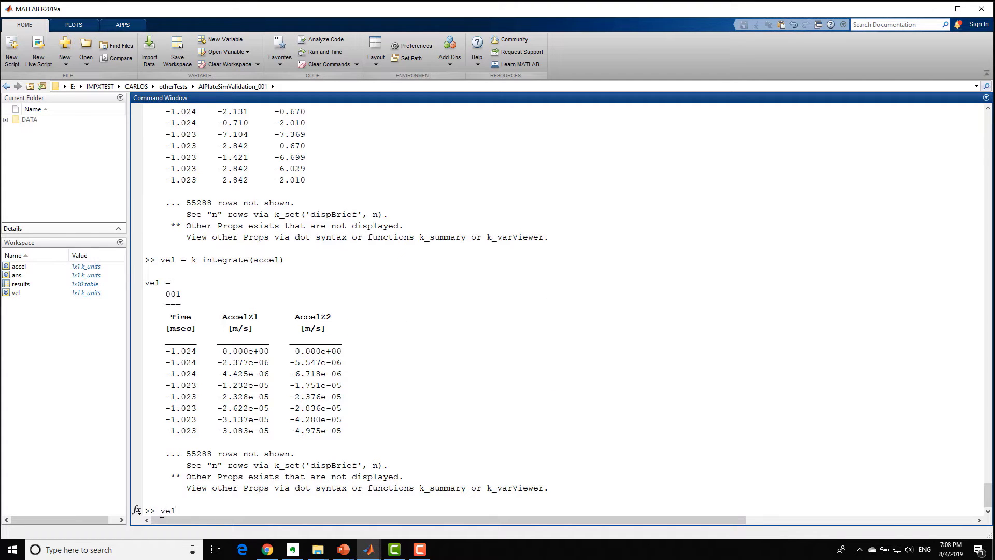
type("('AccelZ1, AccelZ2') =")
left_click_drag(160, 510, 279, 510)
key("ctrl+c")
left_click(296, 510)
key("ctrl+v")
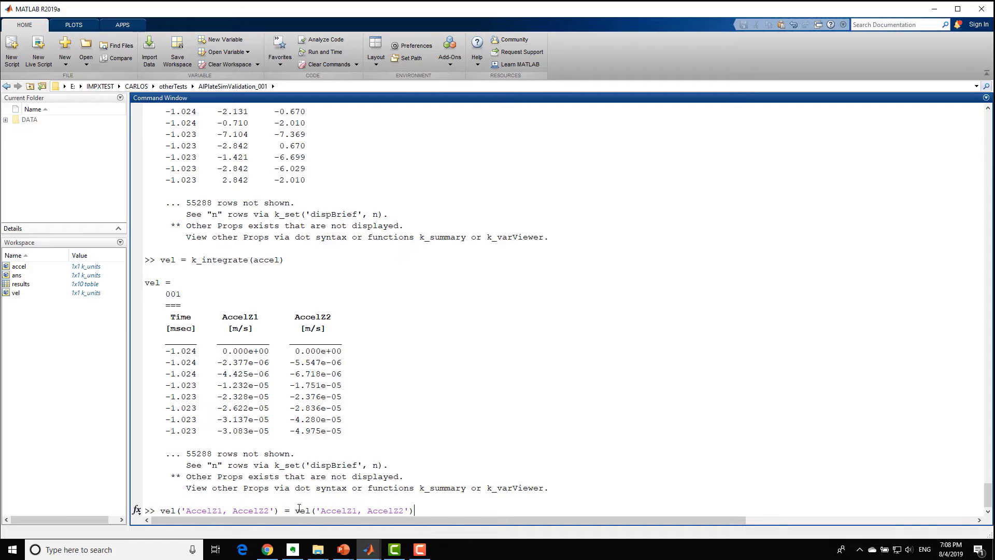
type(".convert('in/s')")
key("Return")
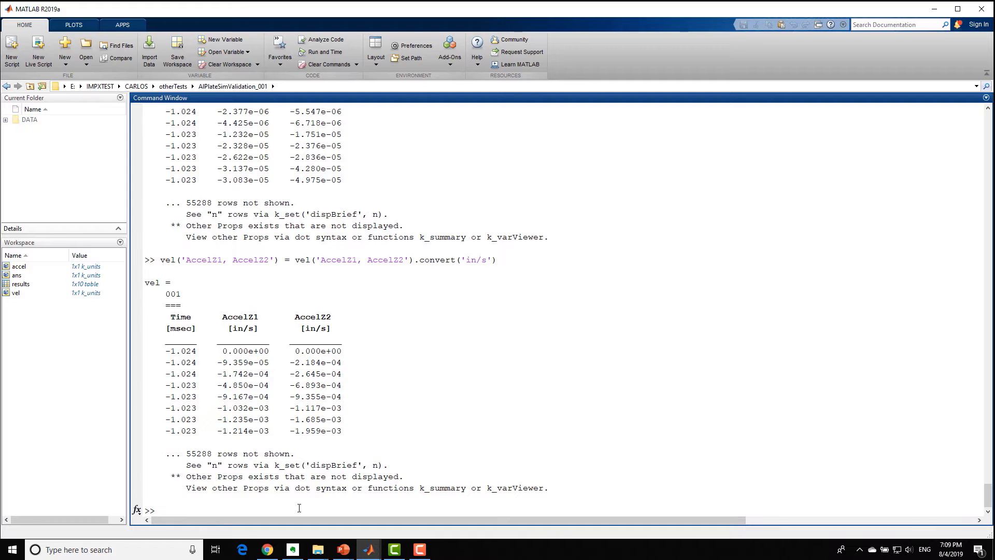
Display the currently active units preference with k_unitsPreferenceActive
type("k_unitsPr")
key("Tab")
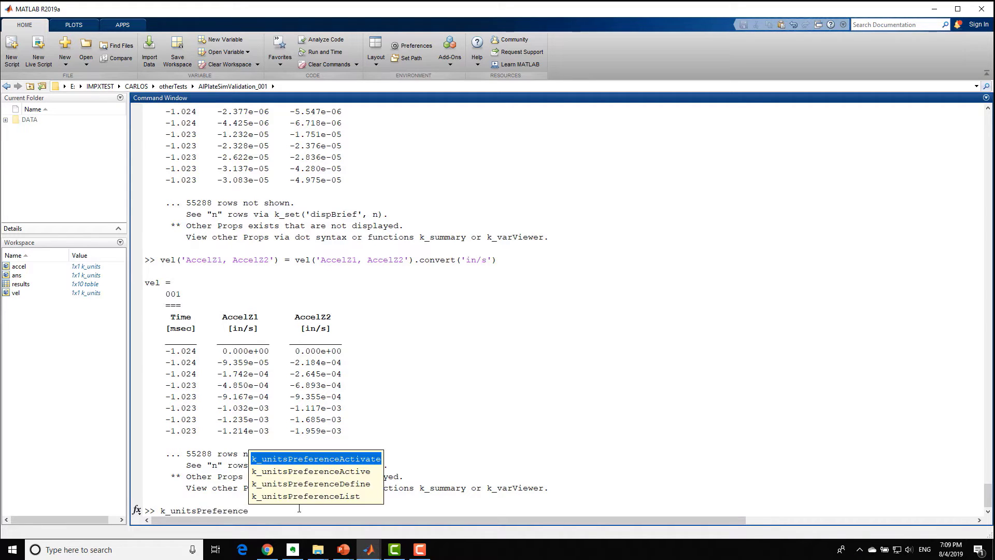
key("Down")
key("Return")
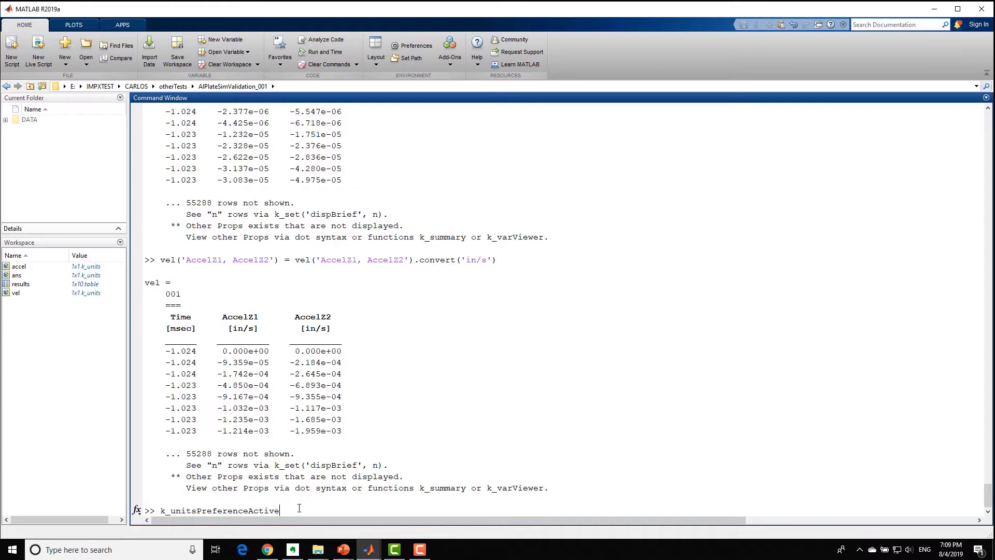
key("Return")
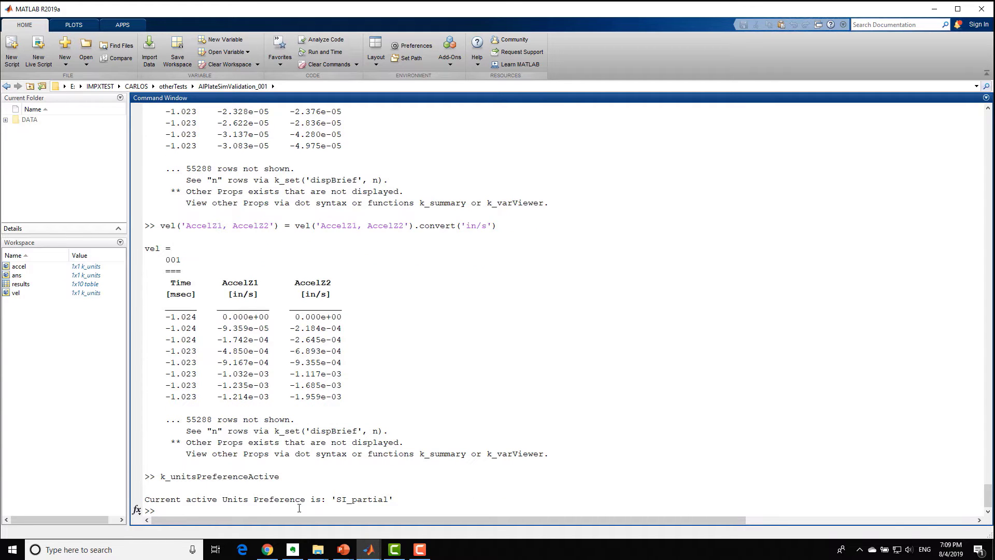
Run k_unitsPreferenceActivate and choose ShockVib_mm_ms_kG as the units preference
type("k_unitsPr")
key("Tab")
key("Return")
key("Return")
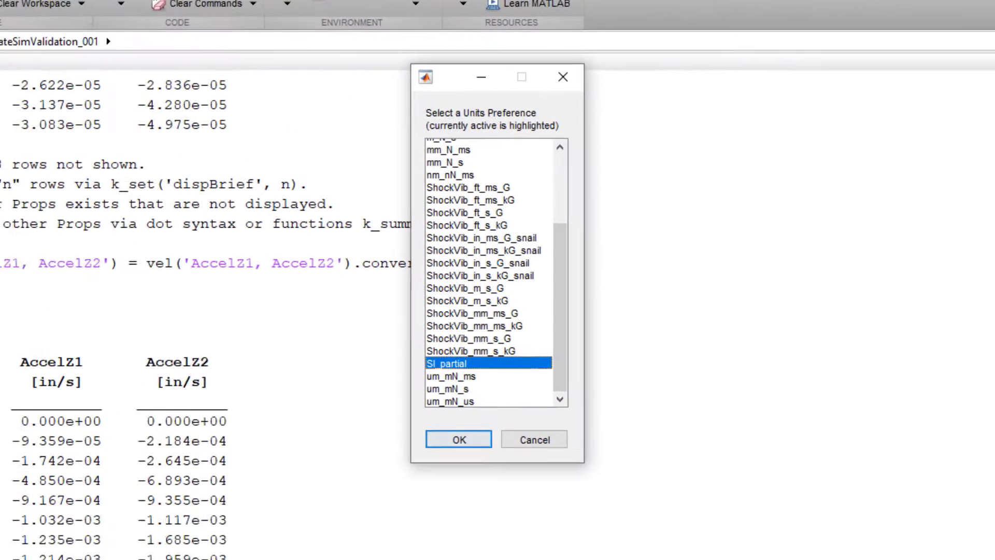
left_click(473, 334)
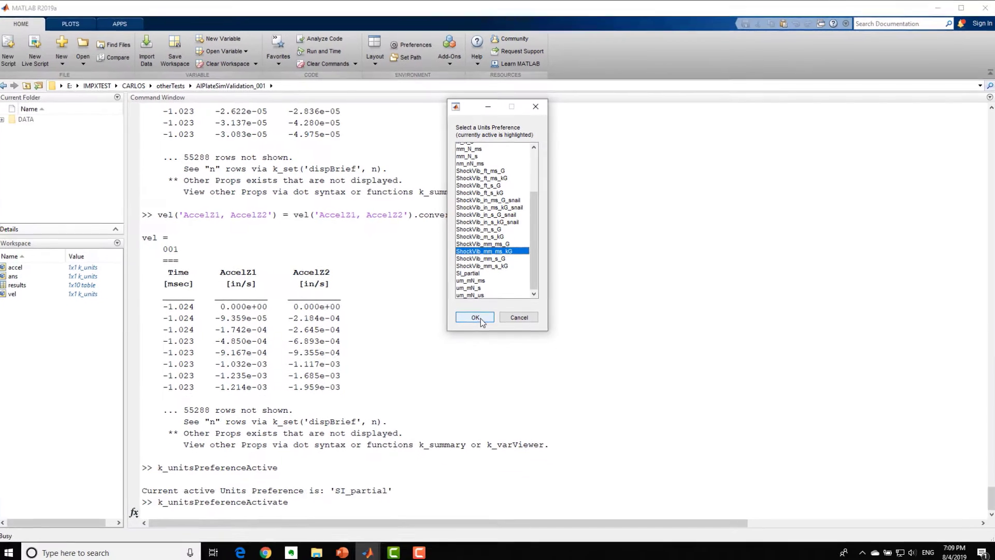
left_click(471, 408)
Rerun vel = k_integrate(accel) to recompute the velocities under the new units preference
type("vel")
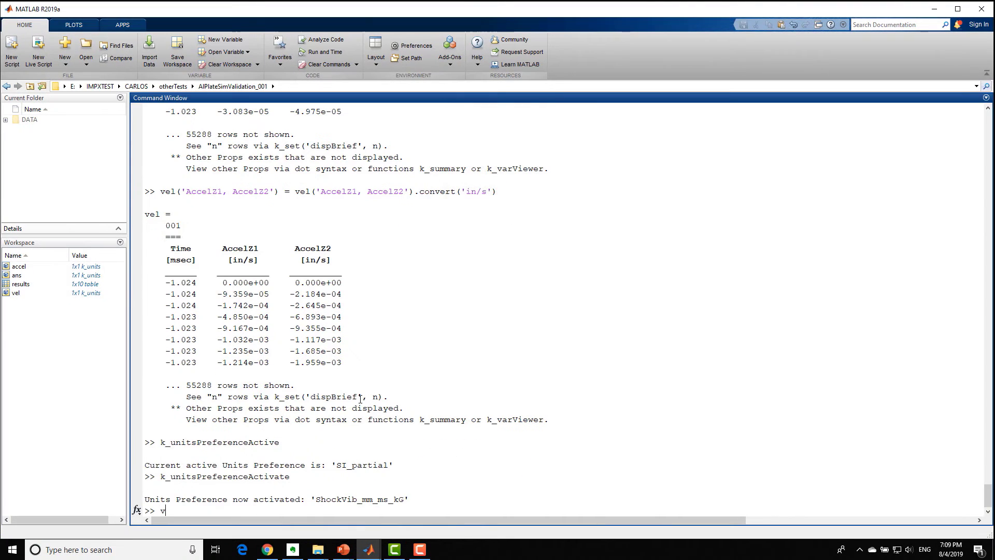
key("Up")
key("Up")
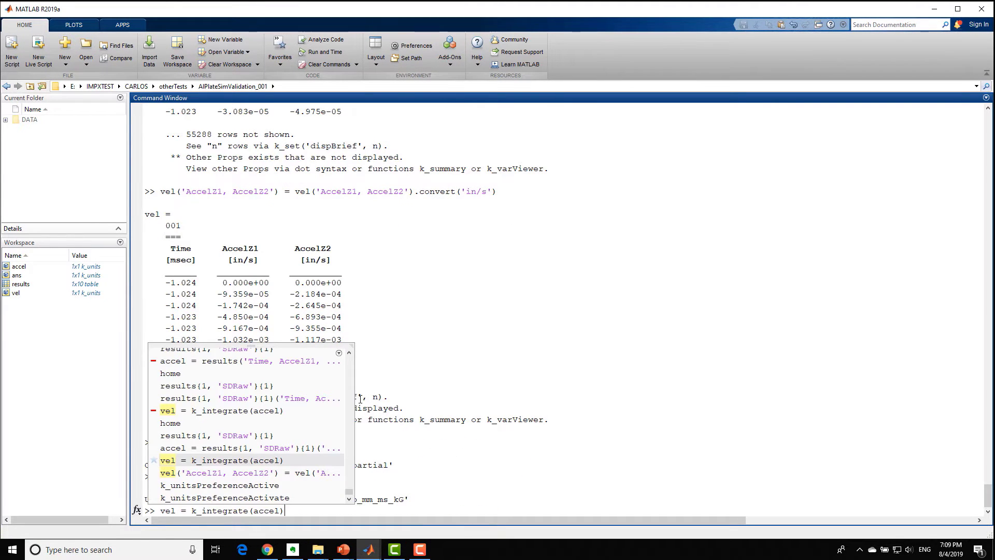
key("Return")
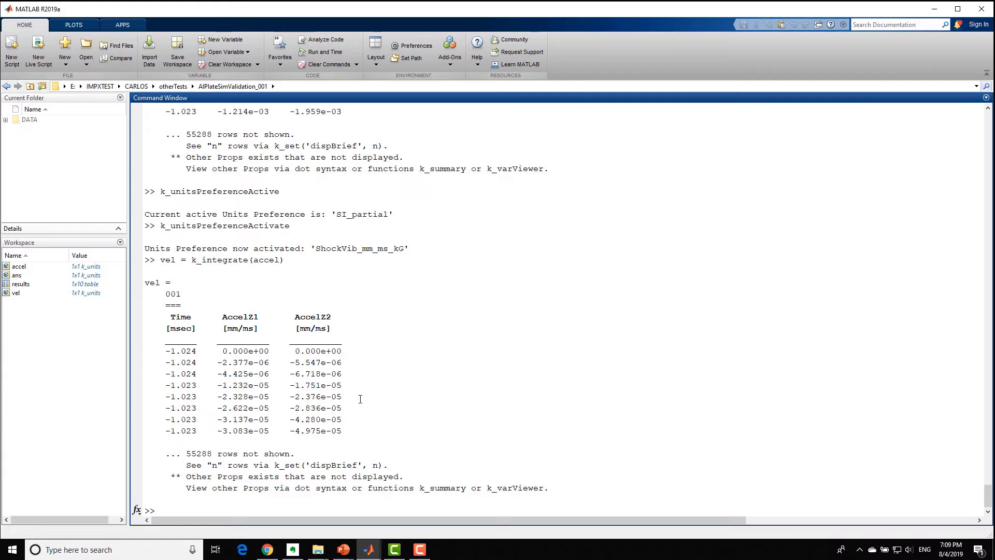
Display the user data stored with the acceleration signals using accel.Props.UserData
type("accel.Pr")
key("Tab")
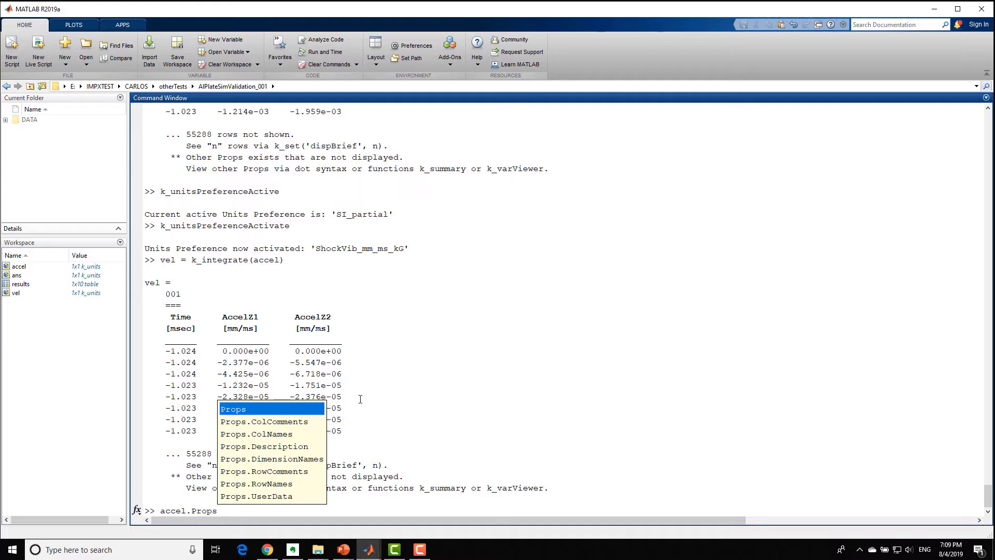
key("Down")
key("Down")
key("Down")
key("Down")
key("Down")
key("Down")
key("Down")
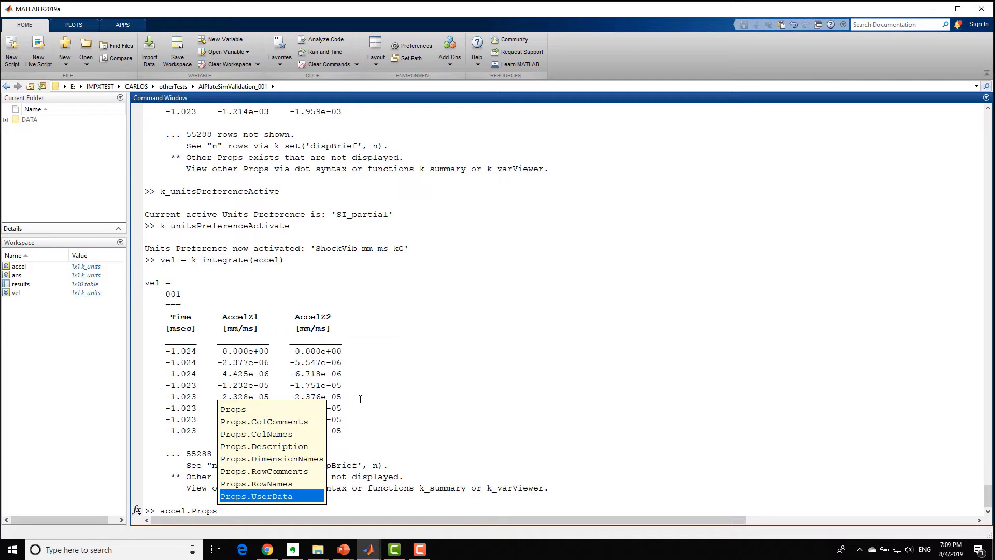
key("Return")
key("Return")
Display the common info within the acceleration's user data using accel.Props.UserData.CommonInfo
key("Up")
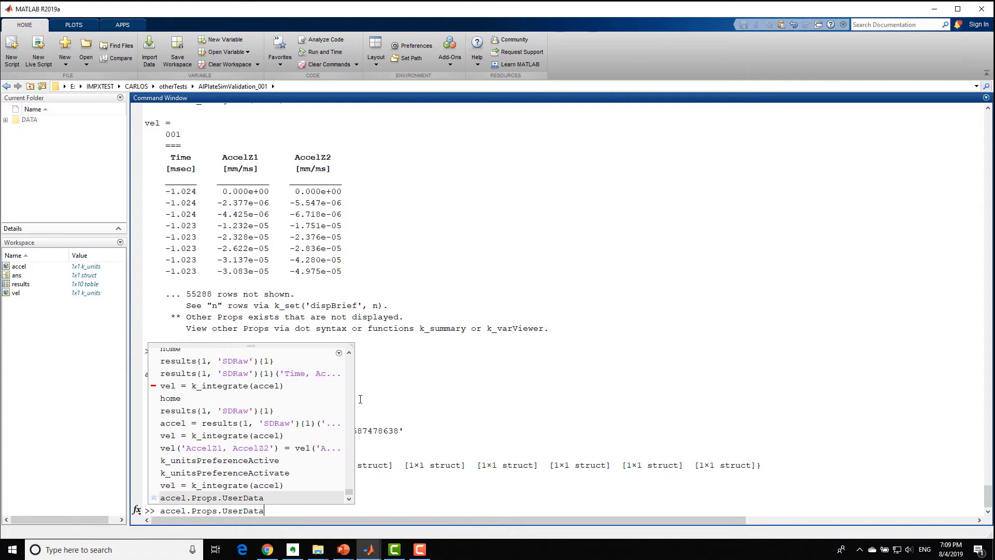
type(".Com")
key("Tab")
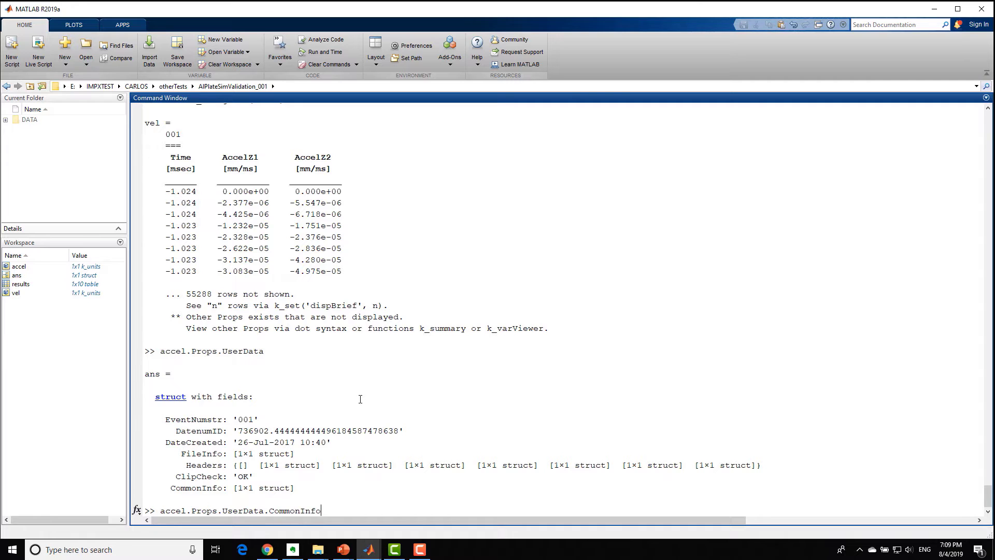
key("Return")
Display the common info carried by the velocity signals using vel.Props.UserData.CommonInfo
type("vel")
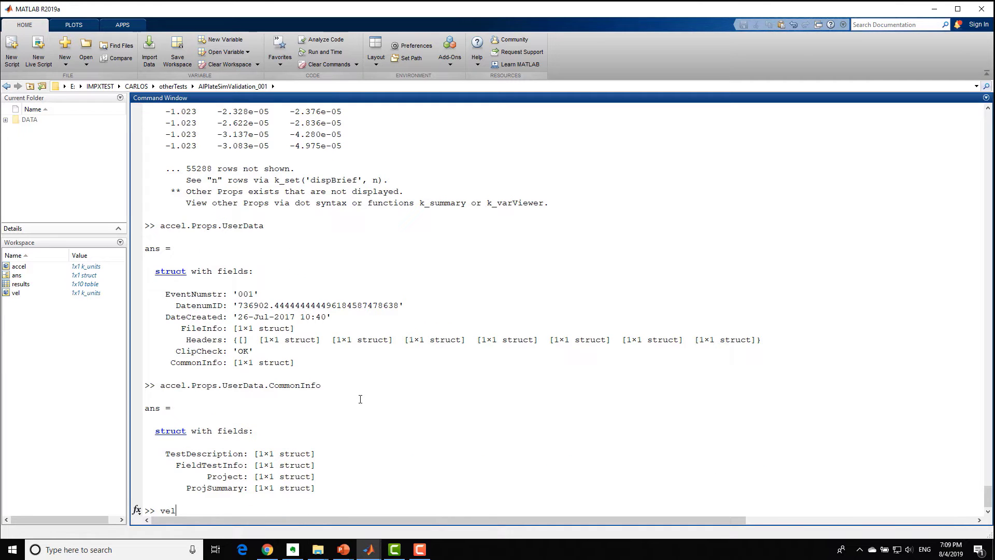
type(".Pr")
key("Tab")
key("Down")
key("Down")
key("Down")
key("Down")
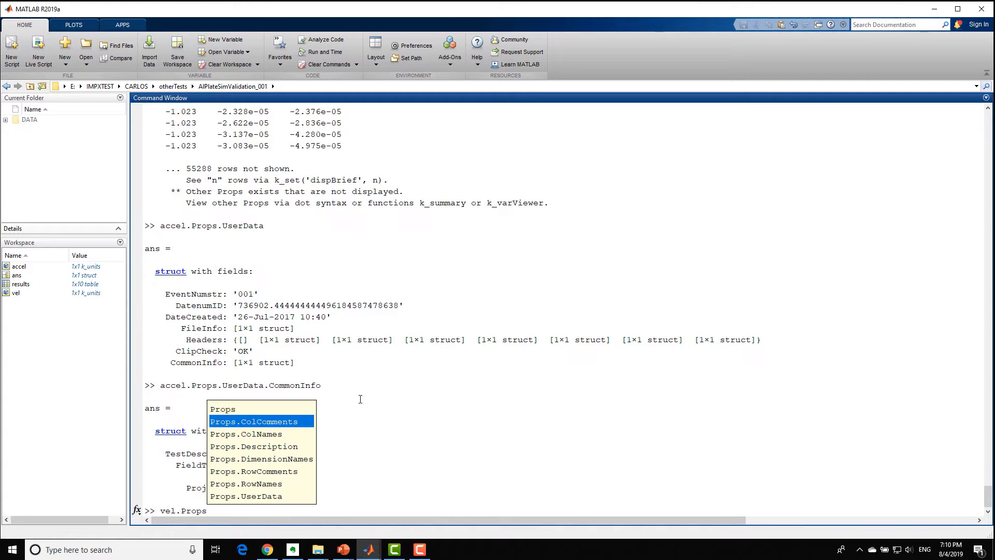
key("Down")
key("Down")
key("Down")
key("Return")
type(".UserData.")
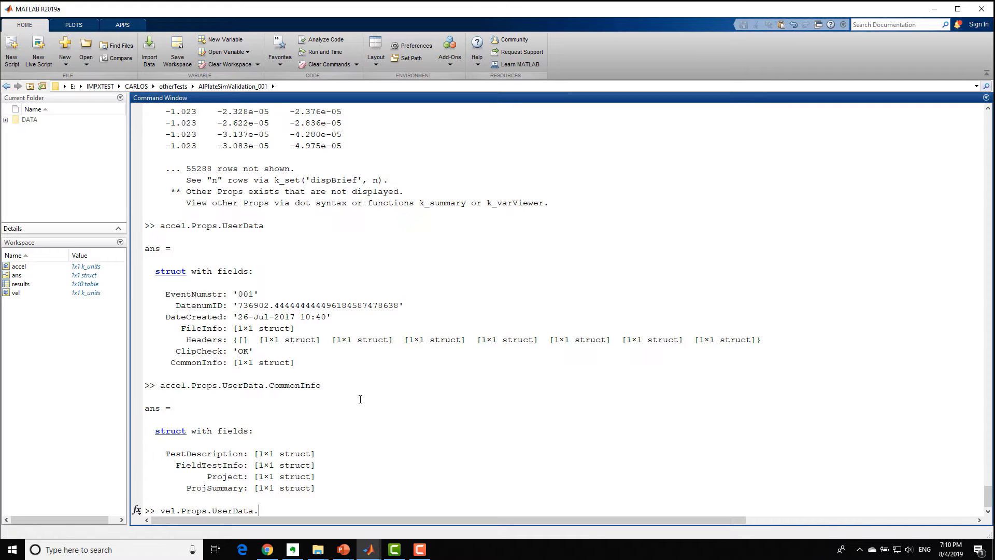
type("CommonInfo")
key("Return")
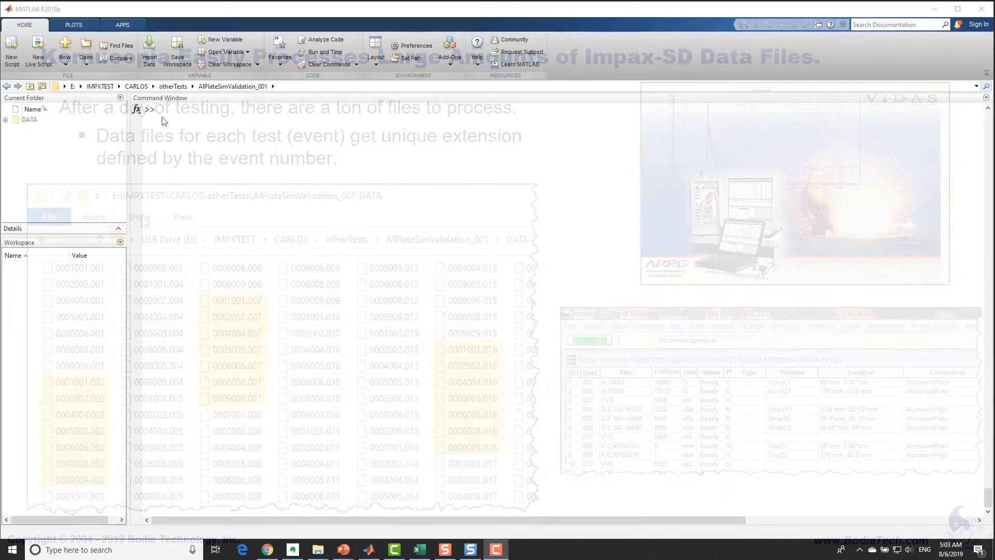
Launch the Impax data import into variable DB by running DB = k_sdImpaxImport();
type("DB = k")
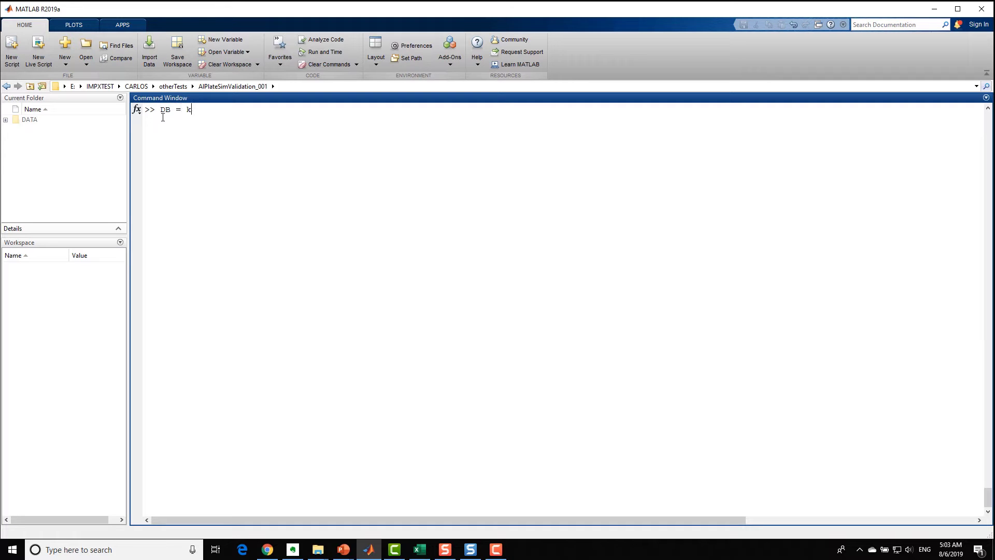
type("_sdI")
key("Tab")
key("Down")
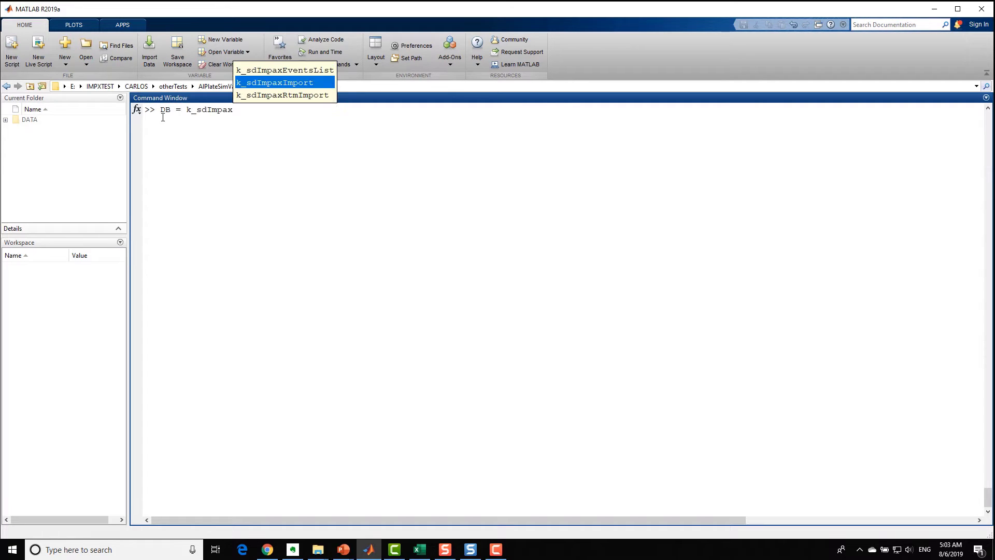
key("Return")
type("();")
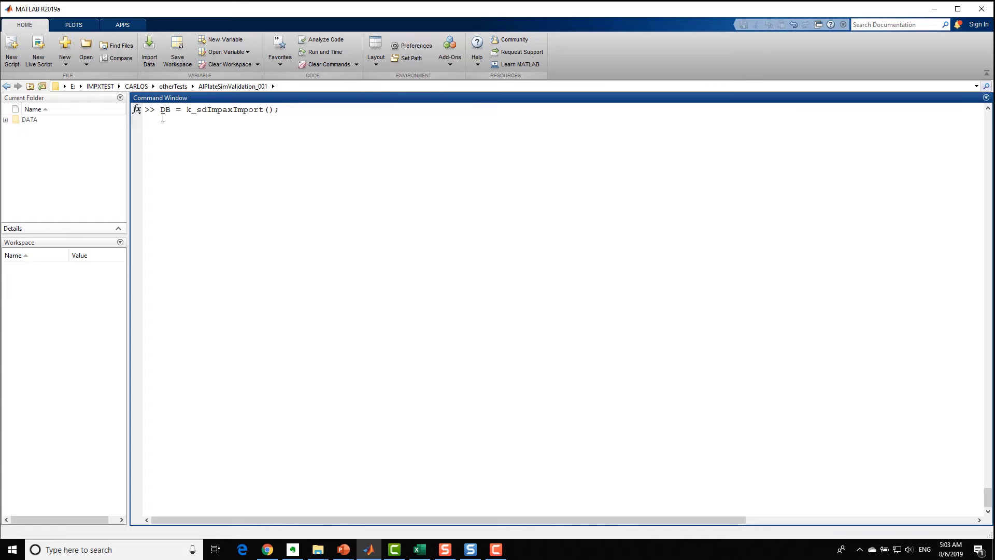
key("Return")
Select events 041 through 045 and 048 from the previous DATA folder, keep the default meta-info keywords, and process all files
left_click(396, 110)
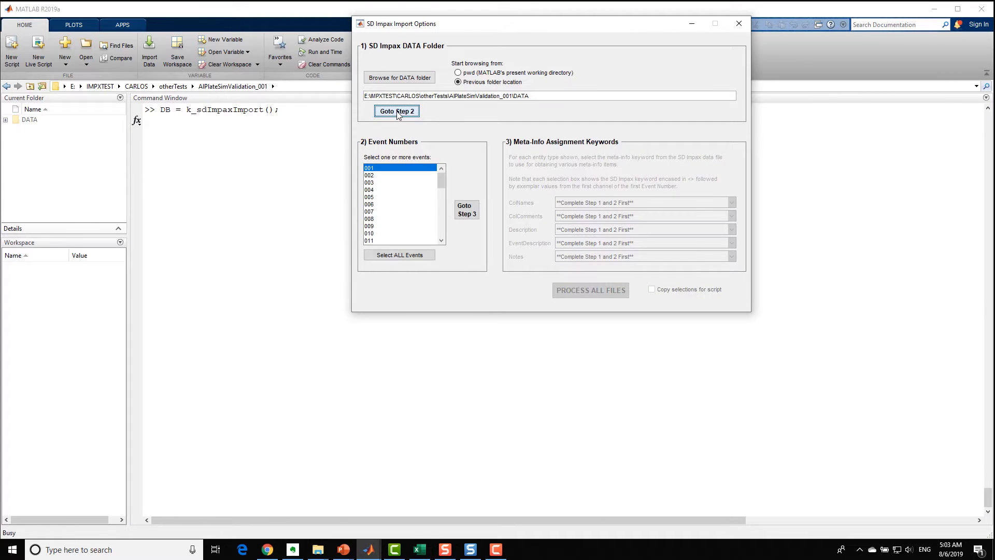
left_click_drag(442, 185, 437, 227)
left_click(409, 255)
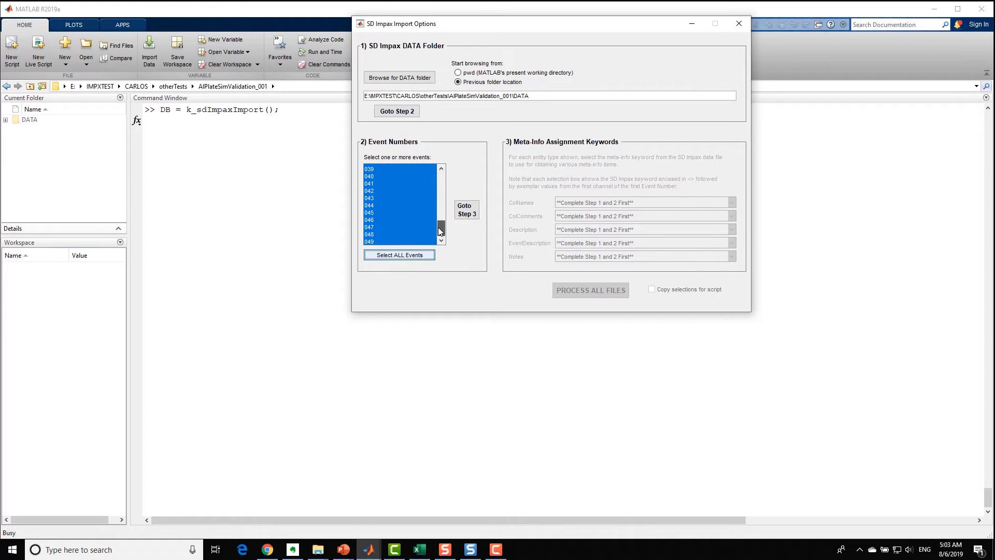
left_click(395, 185)
left_click(394, 213, "shift")
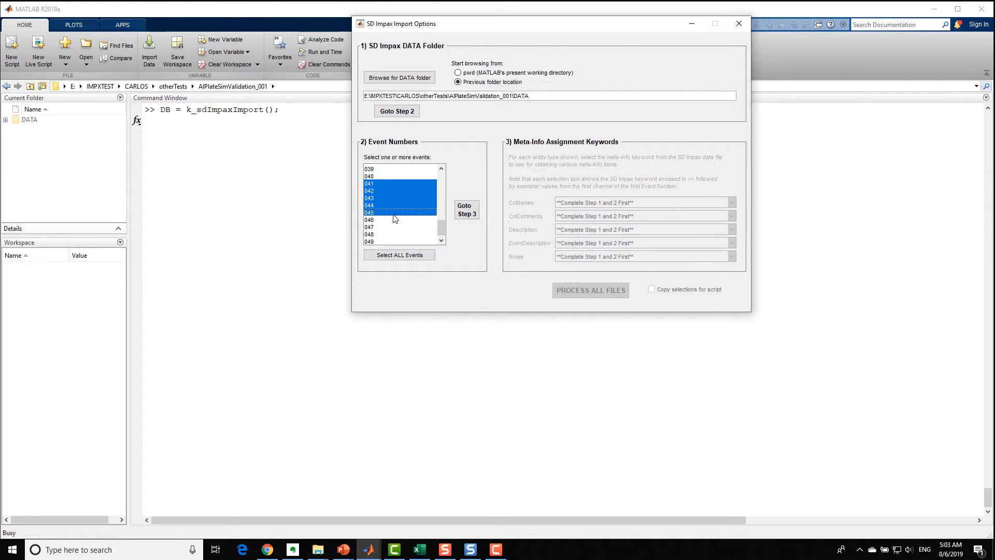
left_click(390, 234, "ctrl")
left_click(466, 210)
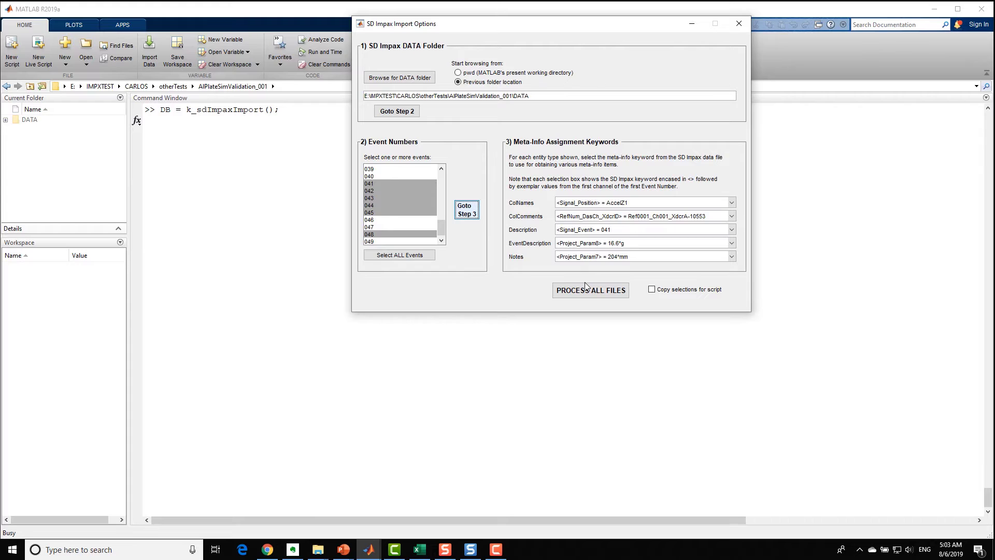
left_click(596, 290)
Examine the imported events table with k_varViewer(DB) and close the viewer
type("k_var")
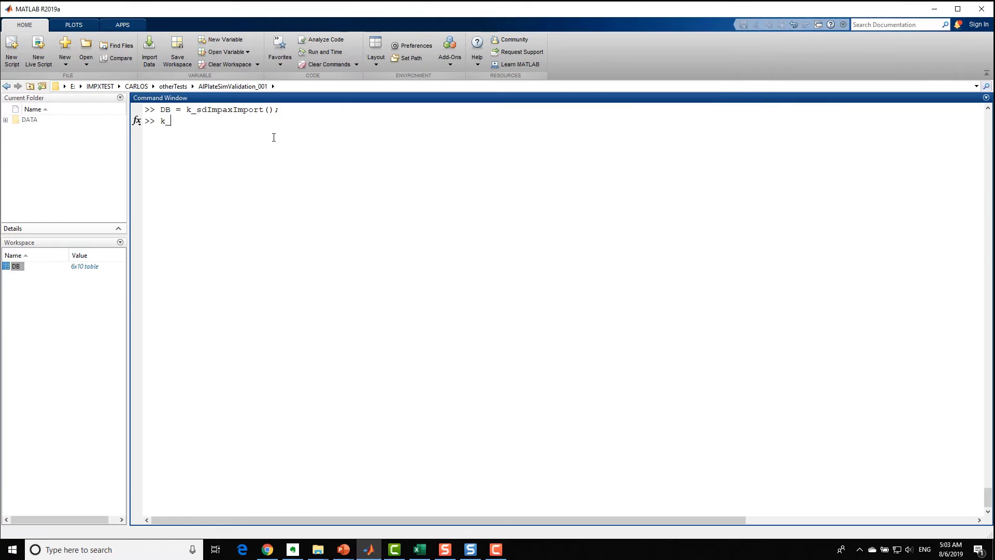
type("Viewer(DB)")
key("Return")
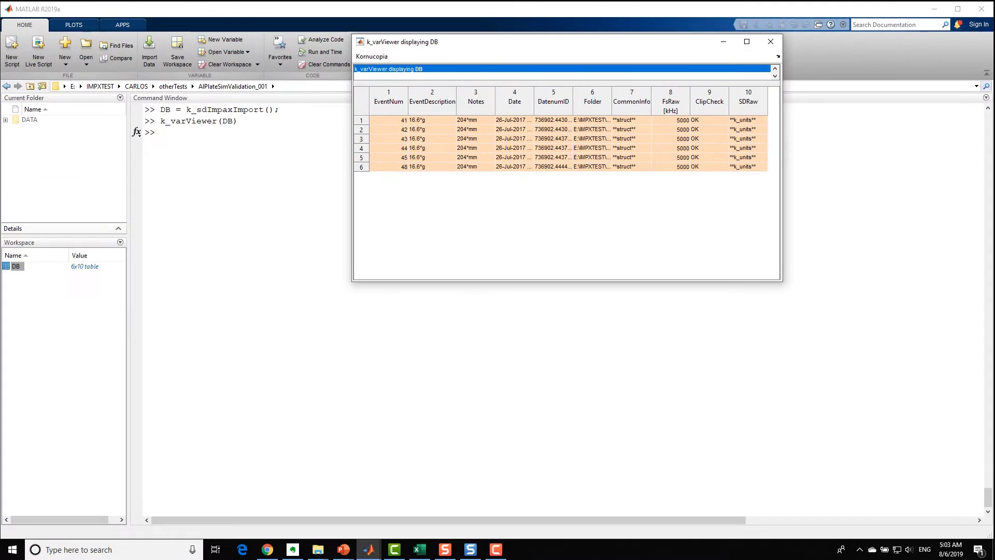
left_click(775, 42)
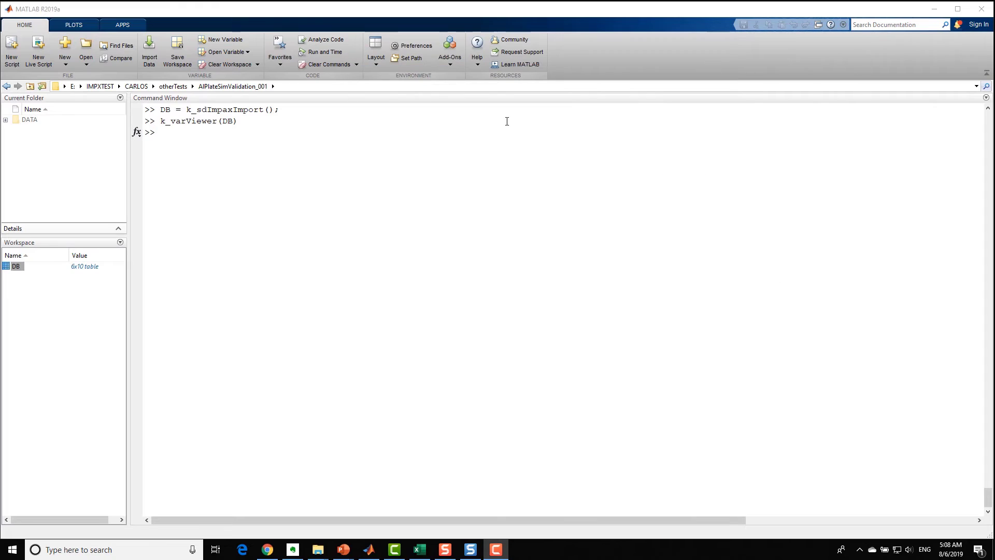
List the raw signal data cells with DB.SDRaw and display the third event's signals with DB.SDRaw{3}
left_click(384, 144)
type("DB.SDRaw")
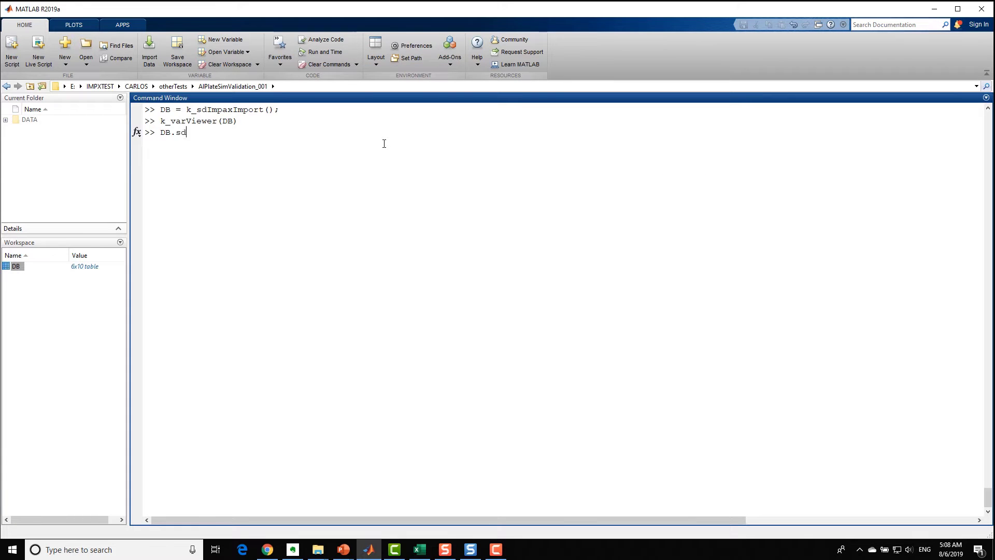
key("Return")
key("Up")
type("{3}")
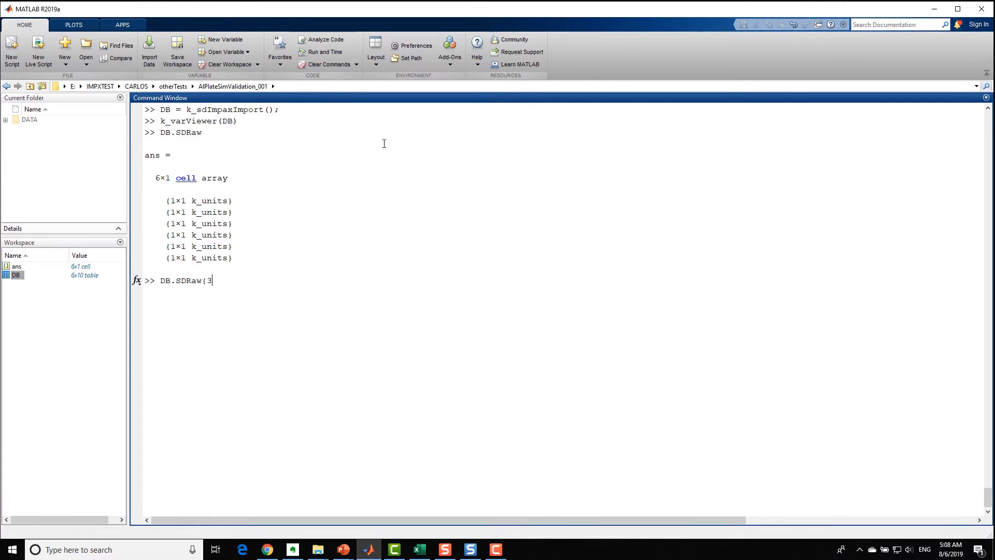
key("Return")
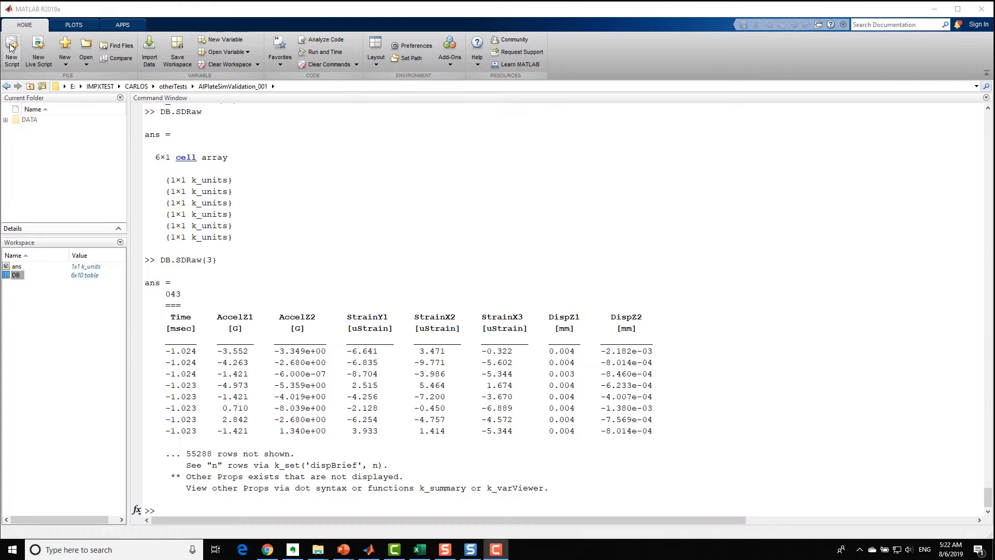
Create a new script containing the figure command and the assignment toPlt = DB.SDRaw;
key("ctrl+n")
left_click_drag(323, 168, 422, 167)
type("figure")
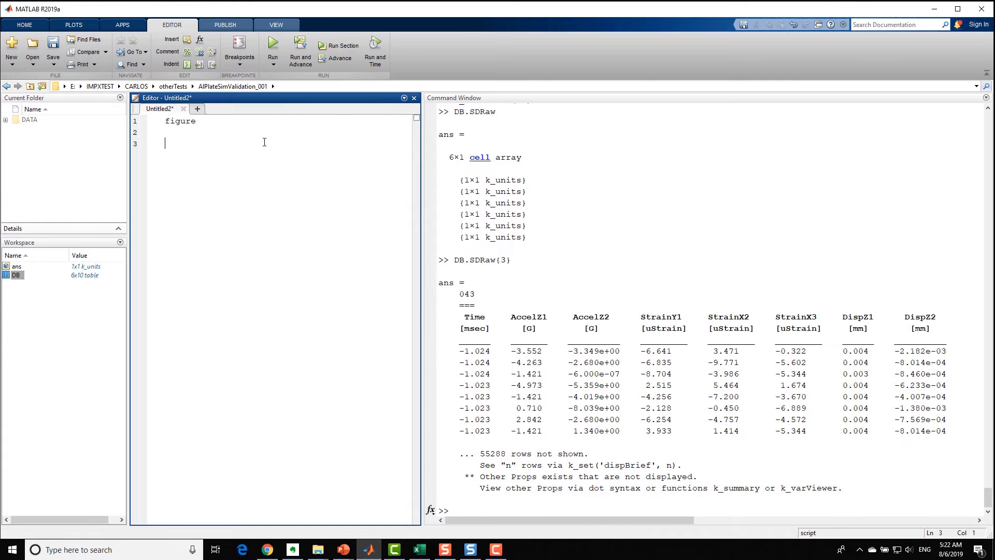
key("Return")
key("Return")
type("toPlt = DB.SDRaw;")
key("Return")
key("Return")
Add a k_plot call for toPlt with 'depend', 'DispZ1' and 'grid', 'both', run the script, and move the figure's legend off the curves
type("k_plot(toPlt, [], ...")
key("Return")
type("'depend', 'DispZ1', ...")
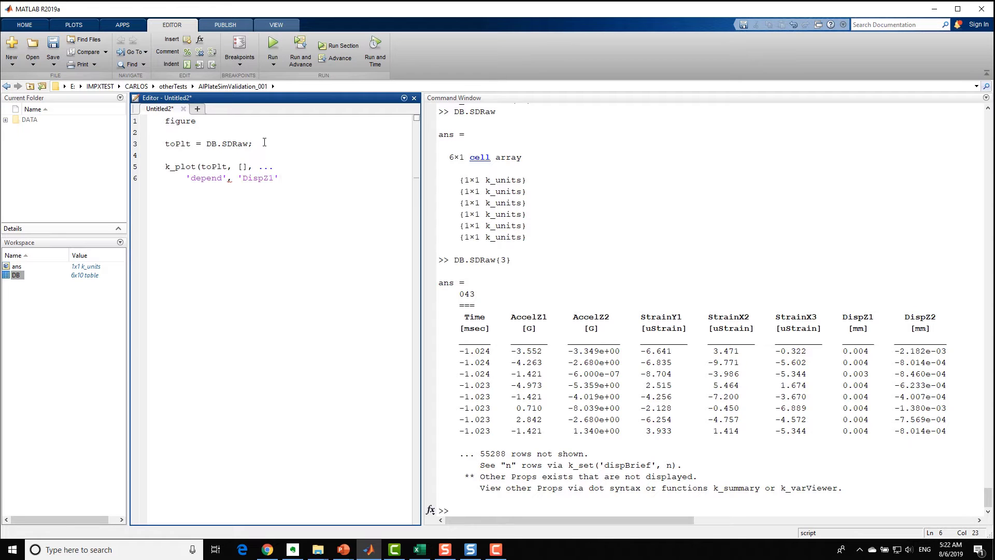
key("Return")
type("'grid', 'both');")
key("ctrl+Return")
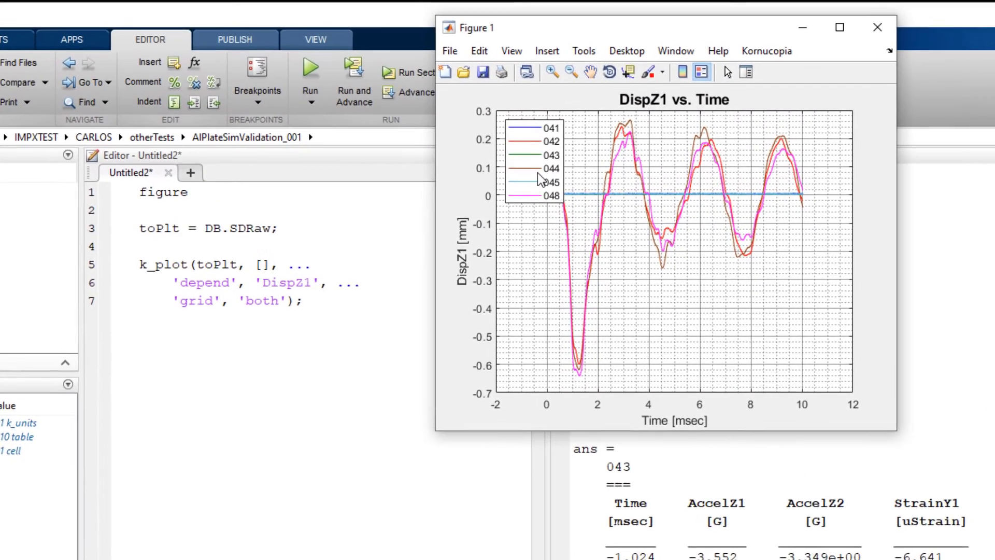
left_click_drag(539, 179, 766, 330)
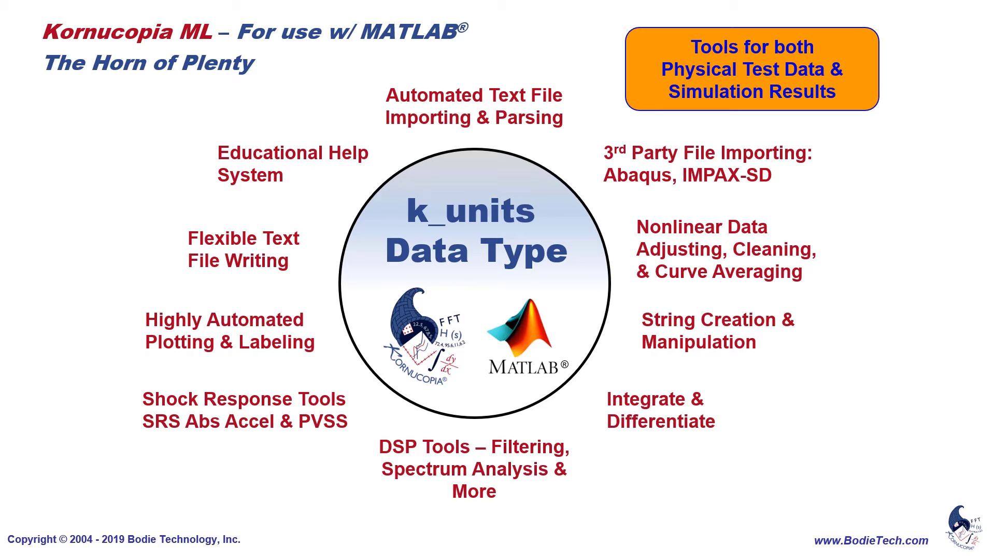
key("Right")
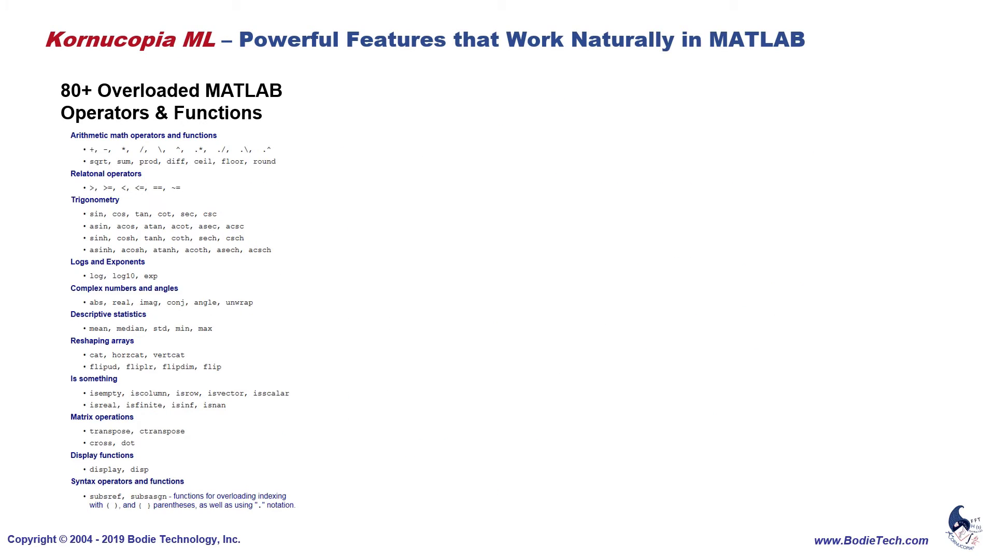
key("Right")
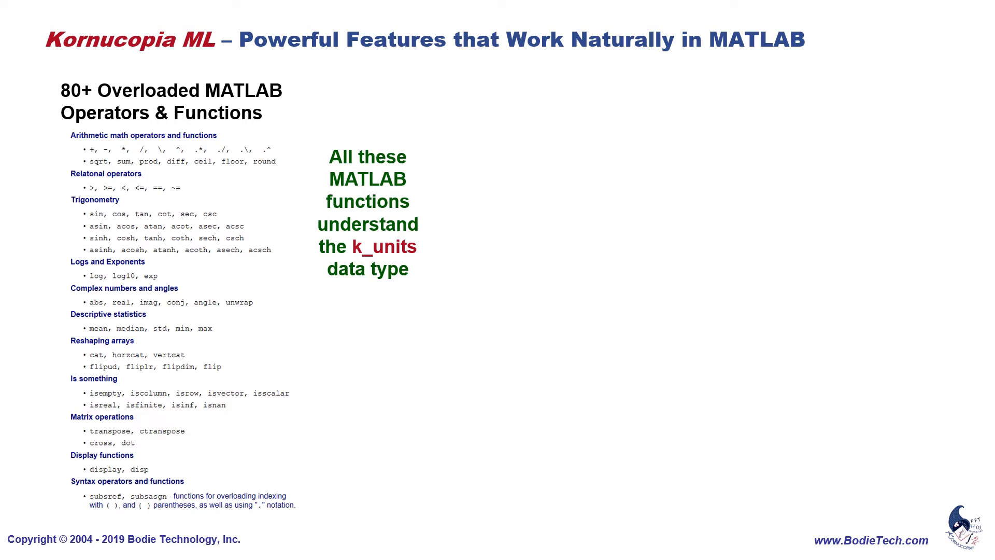
key("Right")
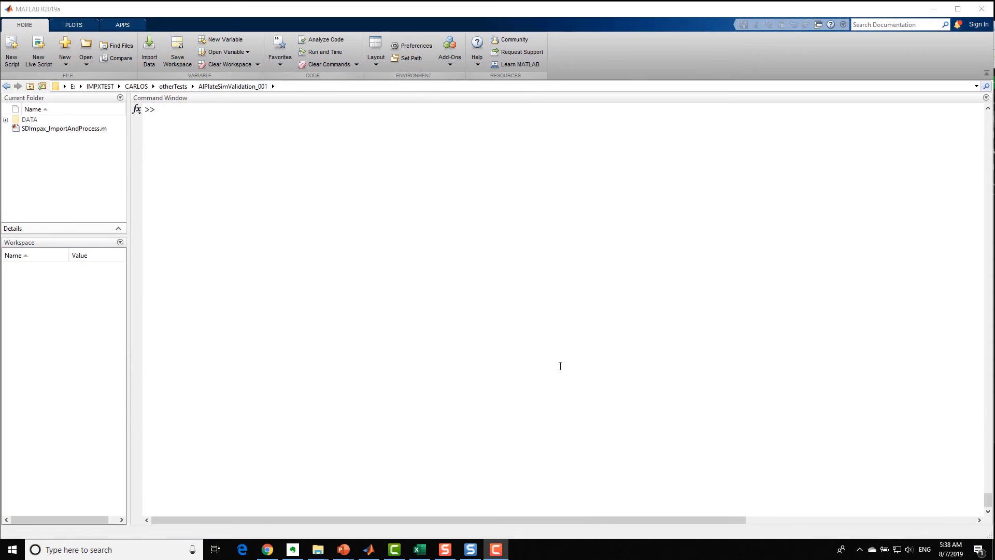
Open the script SDImpax_ImportAndProcess.m and look over its Define Settings section, leaving the section collapsed
left_click(36, 130)
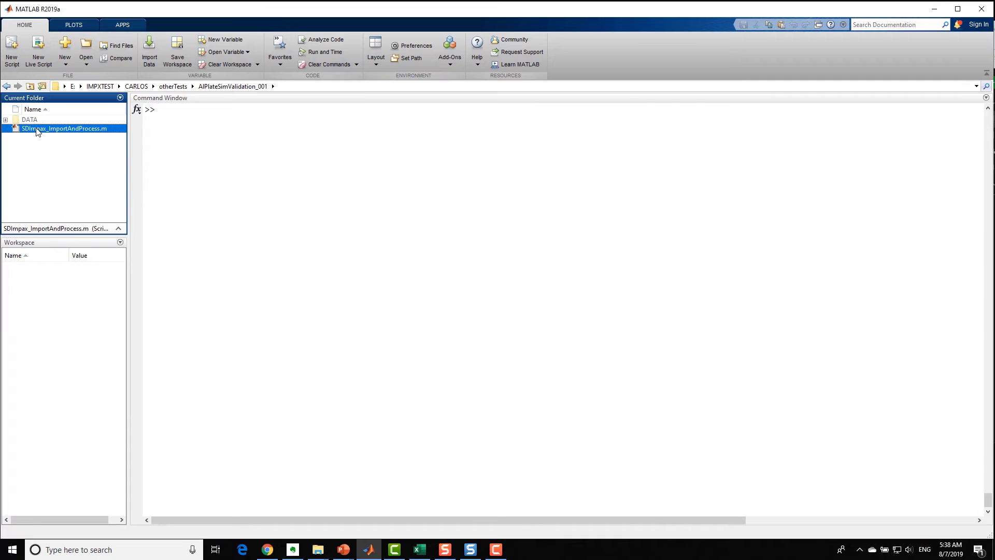
double_click(37, 129)
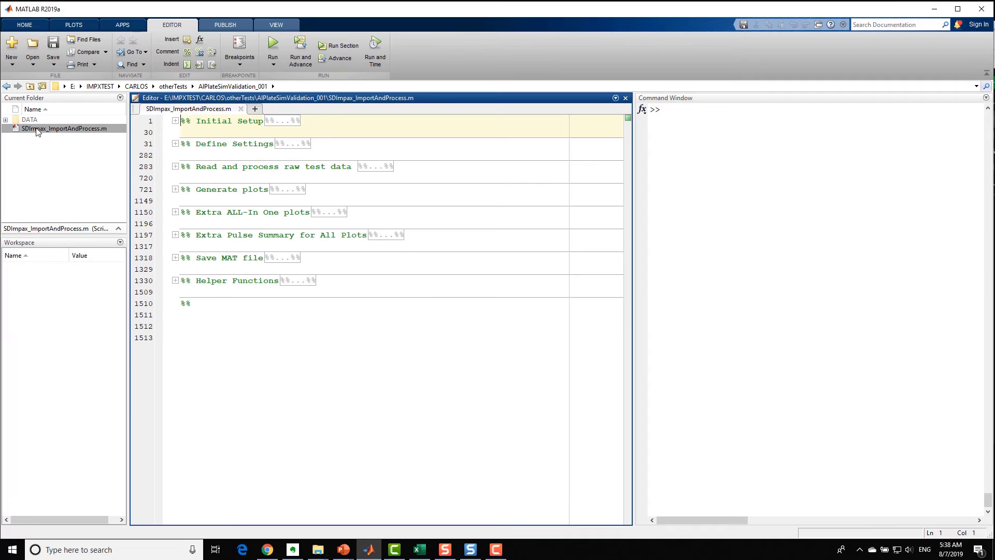
left_click(175, 144)
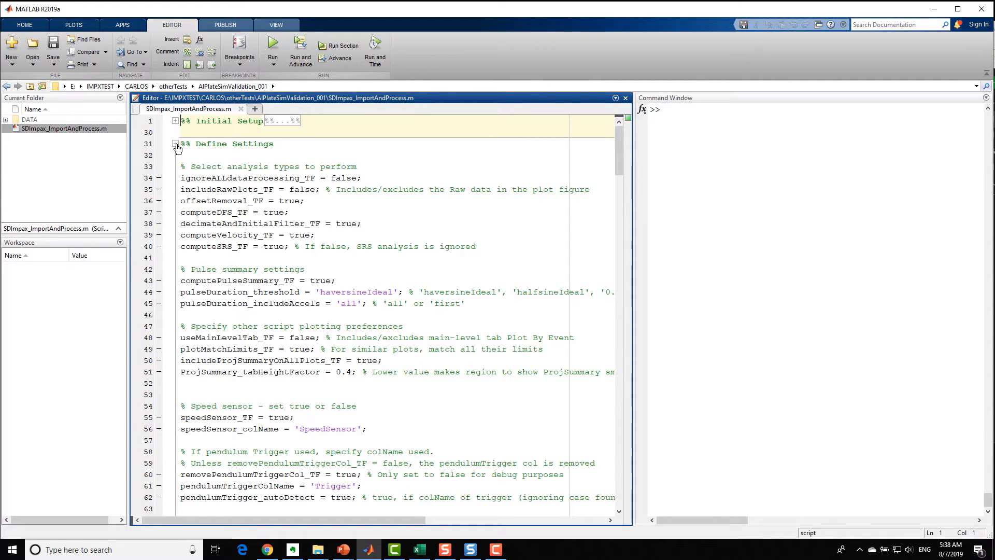
left_click(176, 145)
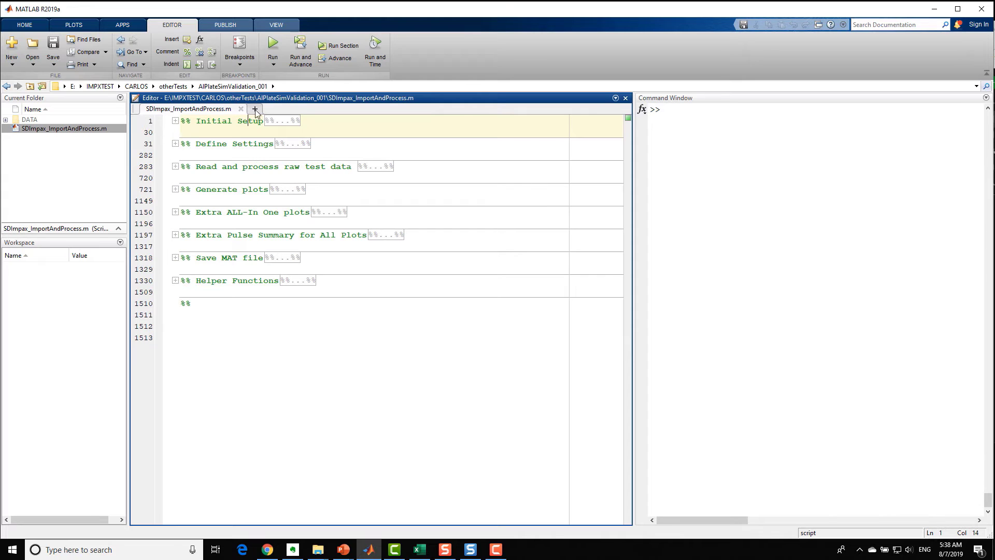
Run the Initial Setup and Define Settings sections of the script, accepting the full MATLAB session cleanup
left_click(299, 57)
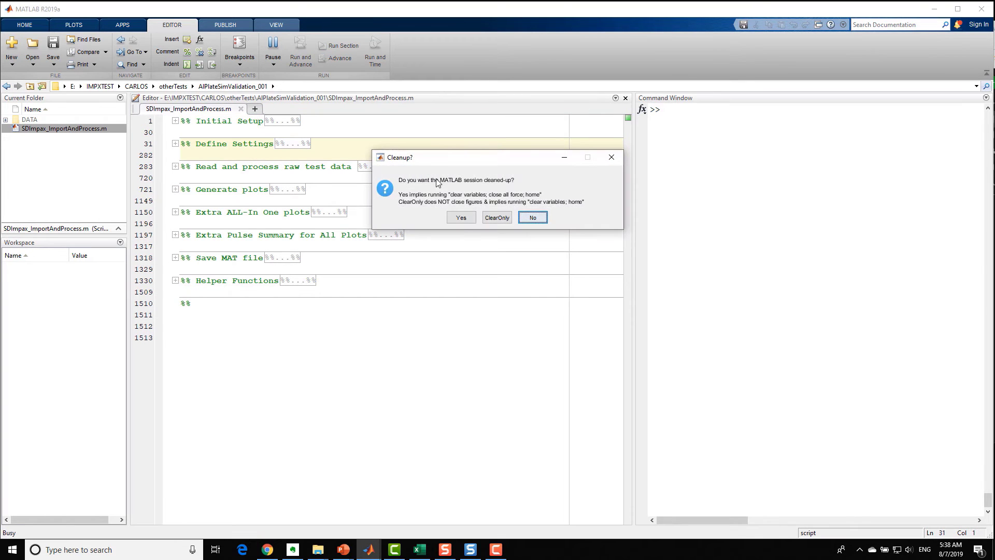
left_click(459, 216)
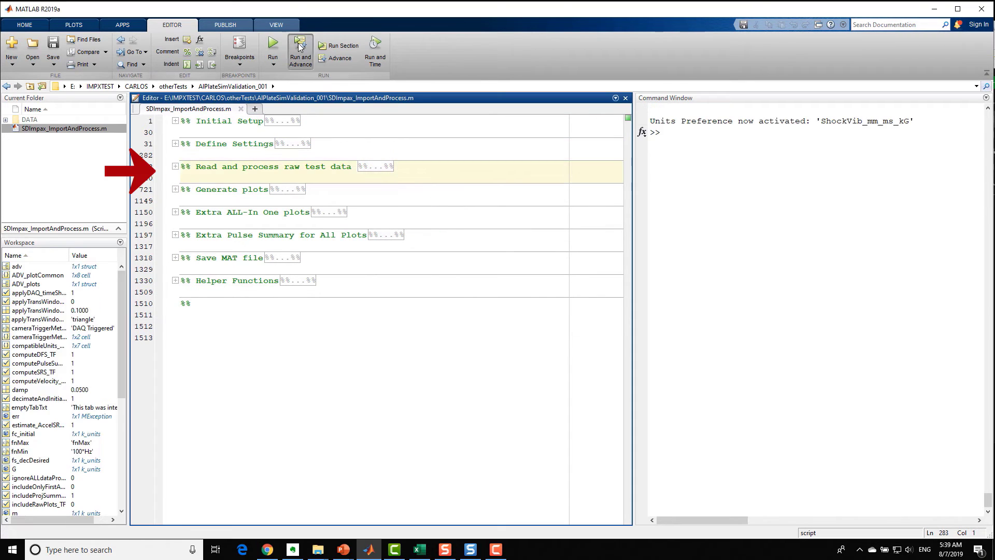
Run the Read and process raw test data section and import event 042 from the previous DATA folder with the default meta-info keywords
left_click(299, 56)
left_click(391, 112)
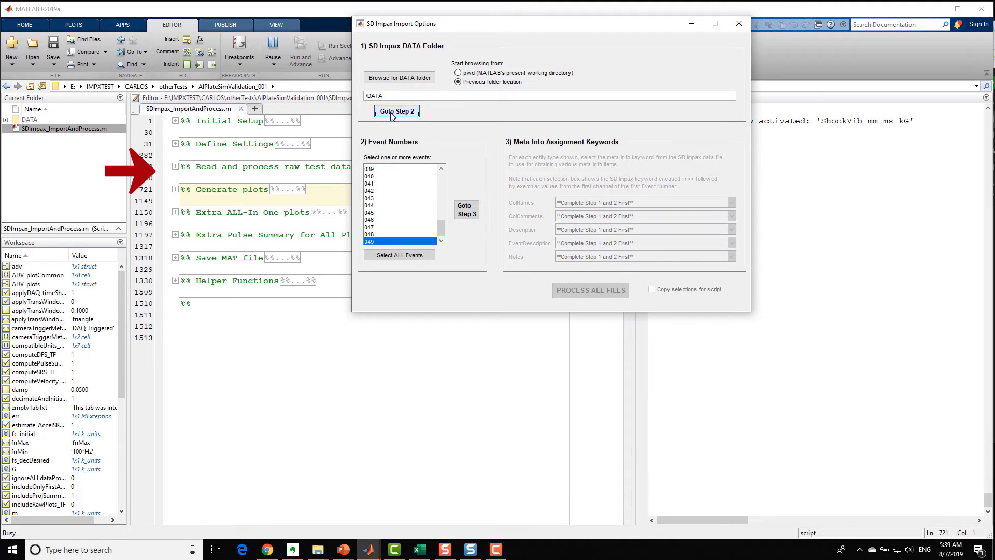
left_click(378, 191)
left_click(456, 207)
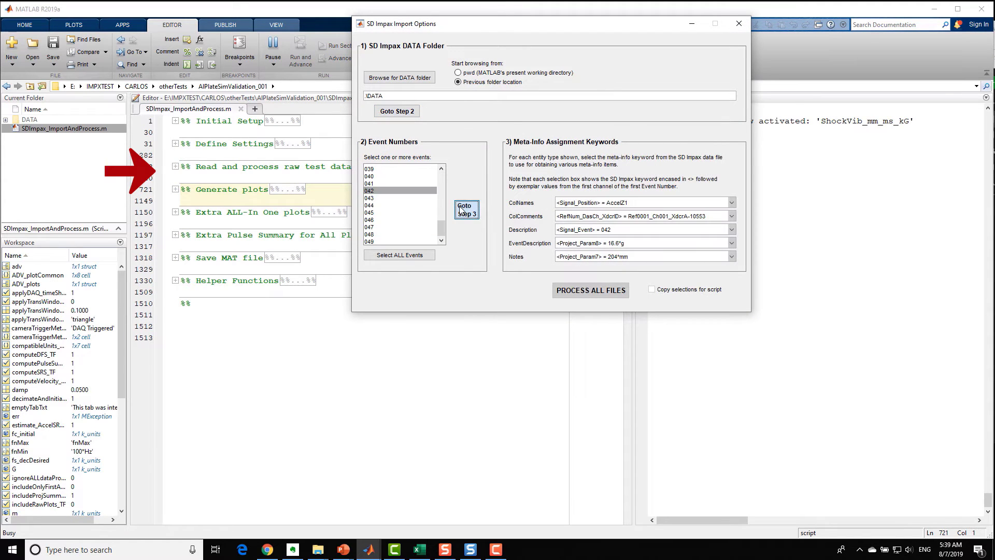
left_click(580, 294)
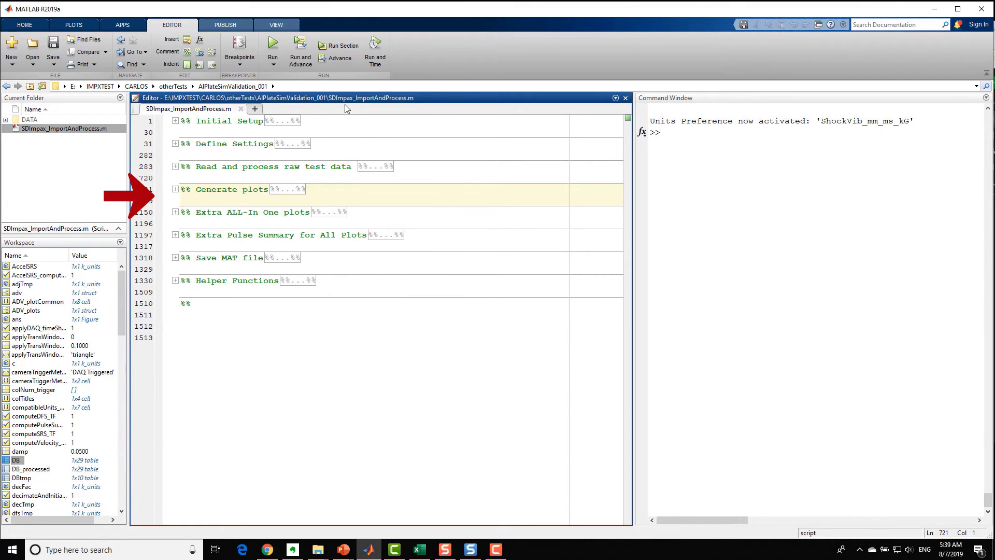
Run the Generate plots section for event 42 and minimize the resulting figure
left_click(301, 49)
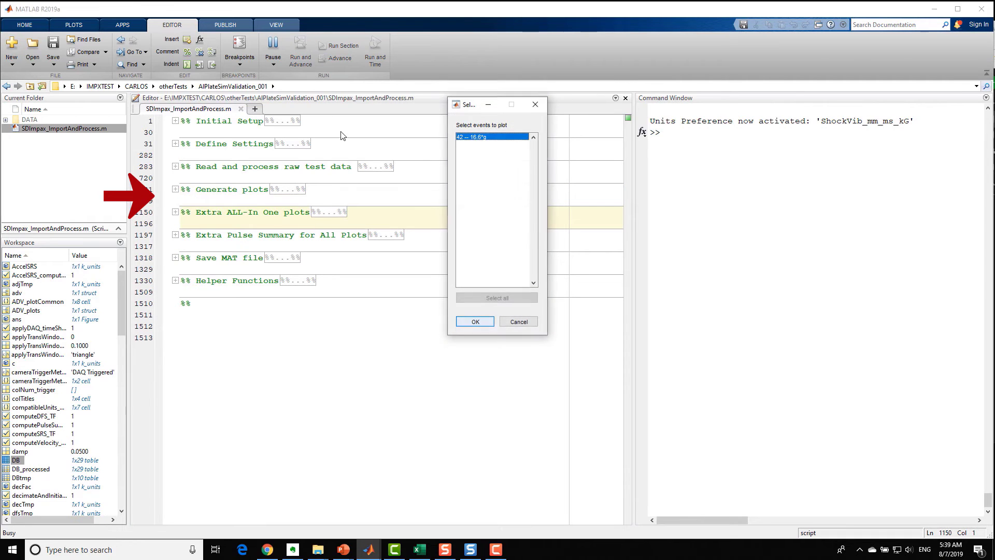
left_click(475, 321)
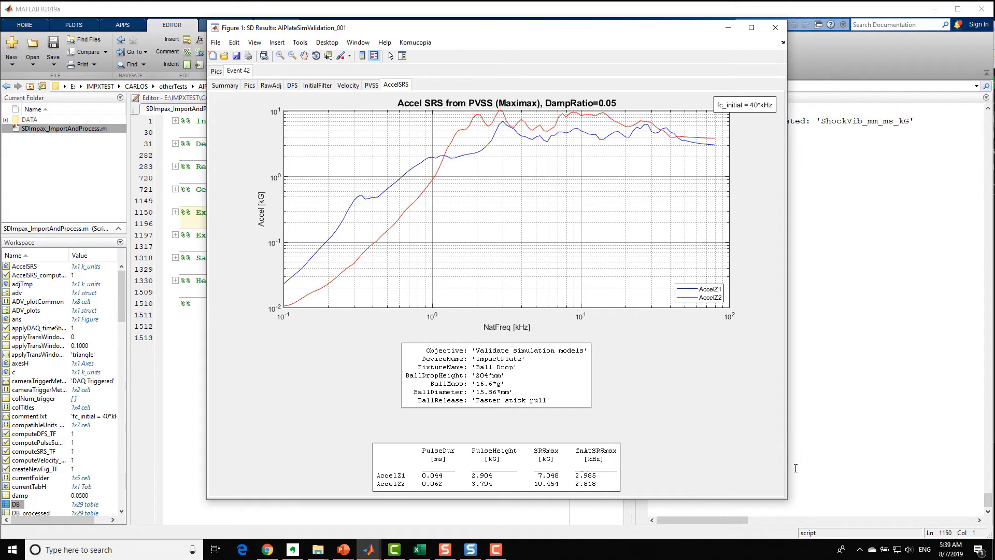
left_click(726, 30)
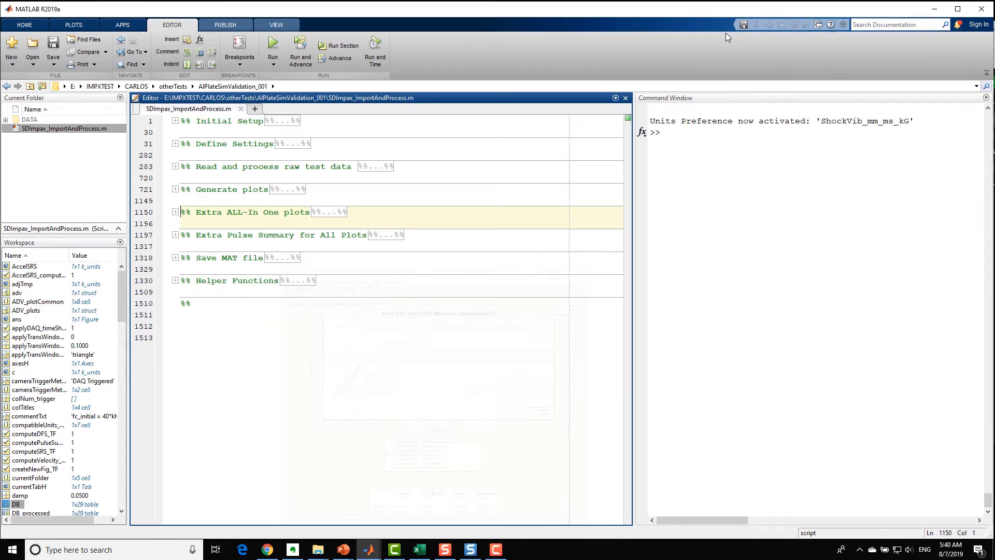
Rerun the Read and process raw test data section for events 044, 046 and 048, keeping the default meta-info keywords
left_click(233, 176)
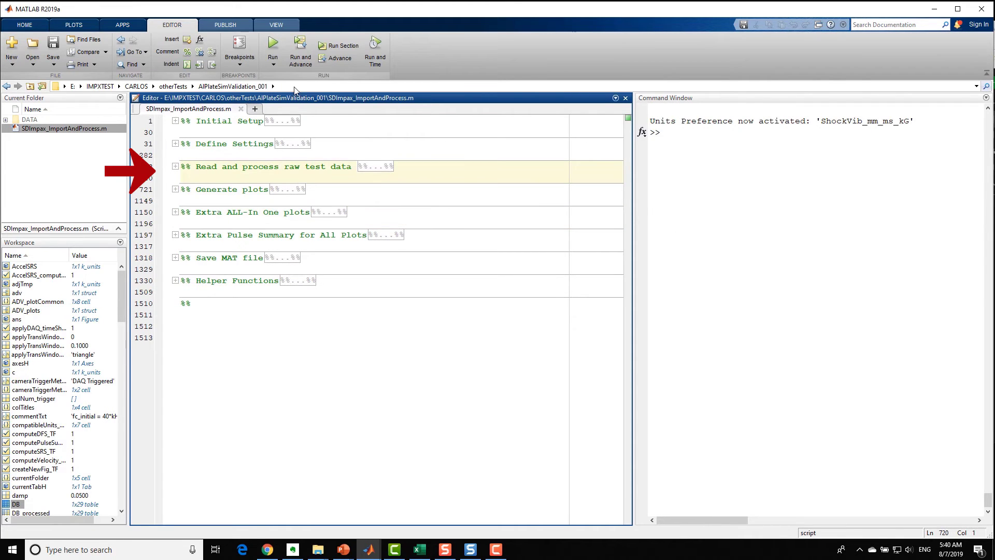
left_click(299, 48)
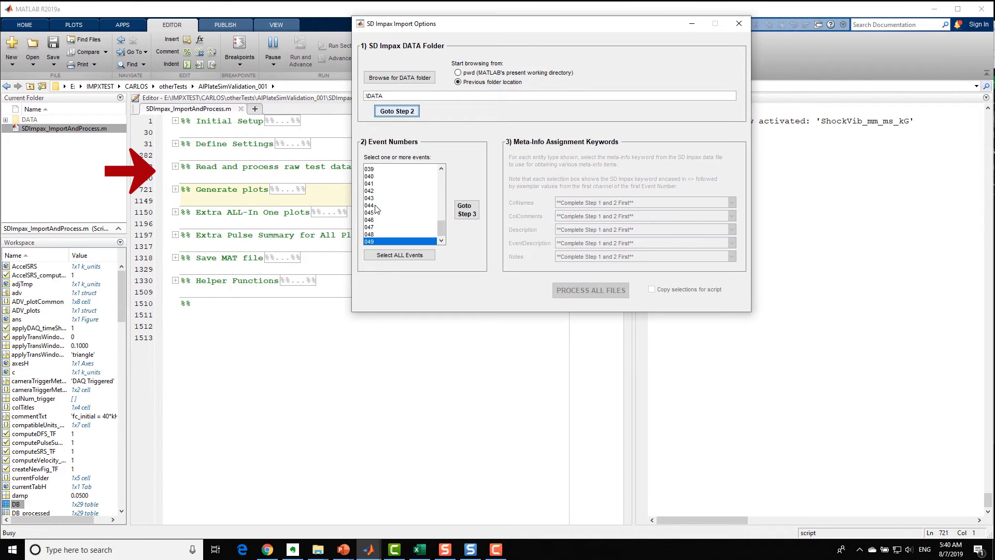
left_click(376, 205)
left_click_drag(376, 222, 377, 241)
left_click(466, 209)
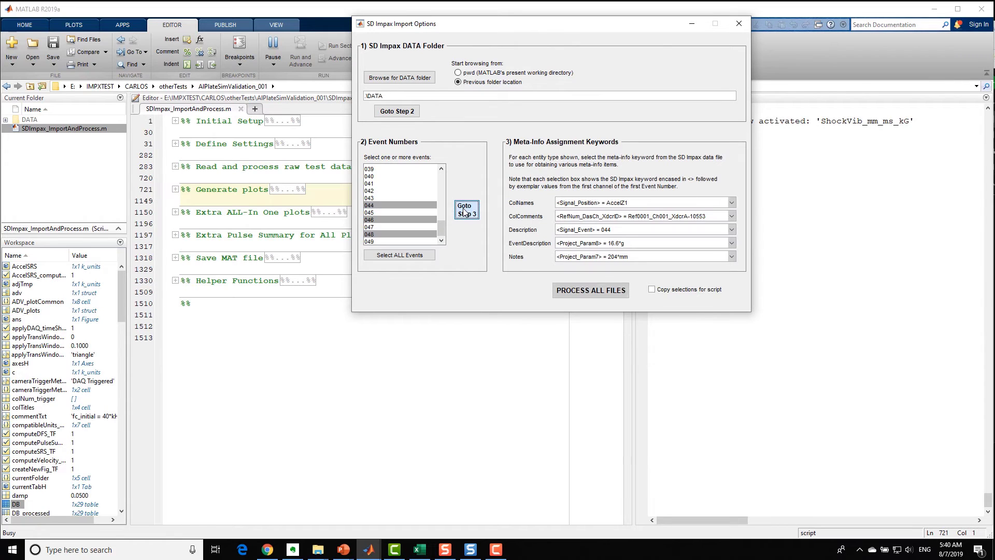
left_click(576, 291)
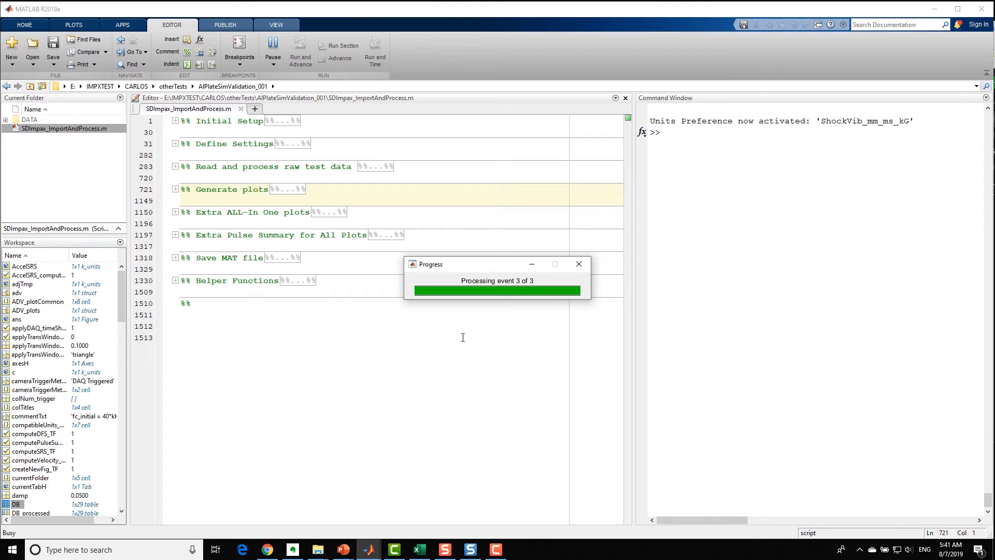
Examine the columns of the expanded events table with k_varViewer(DB) and close the viewer
left_click(669, 145)
type("k")
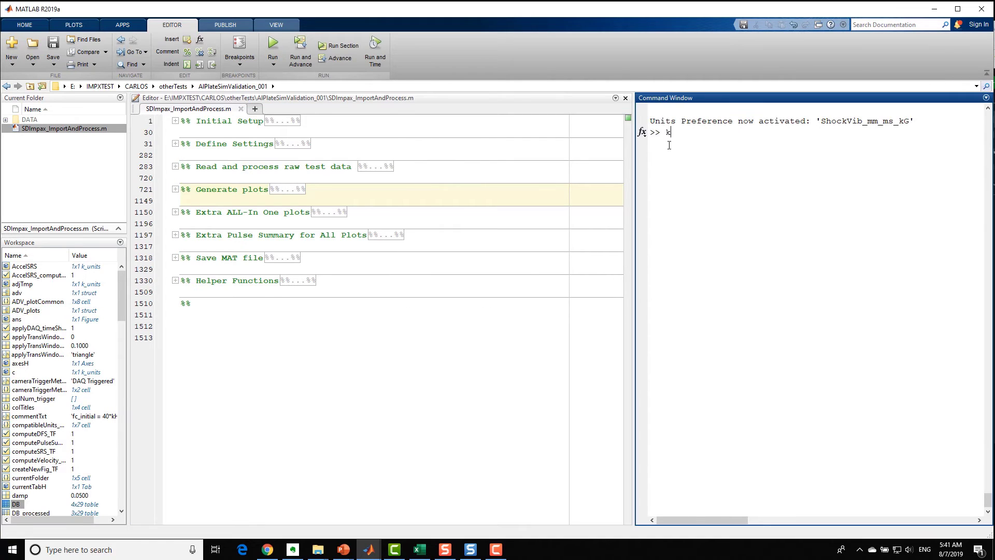
type("_varViewer(DB)")
key("Return")
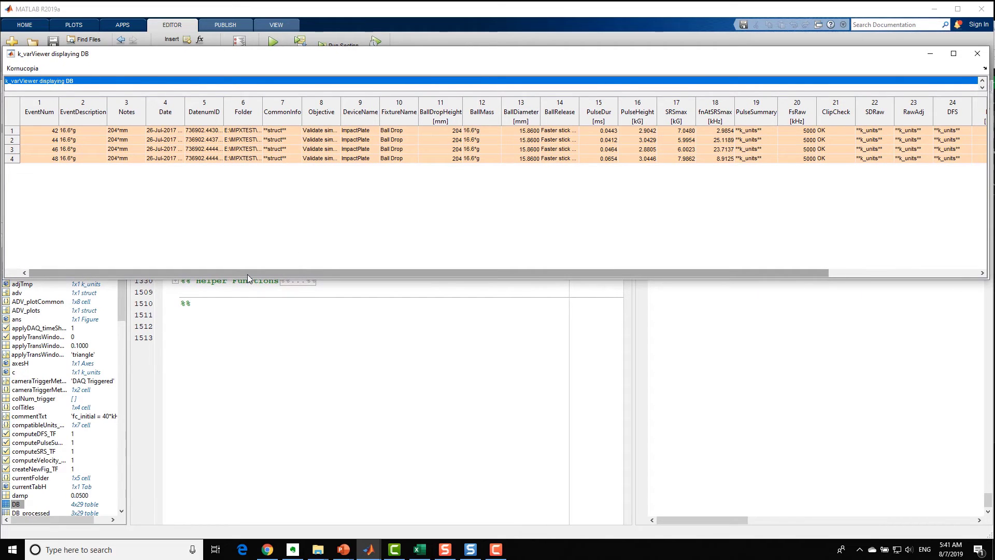
left_click_drag(247, 275, 405, 279)
left_click(977, 53)
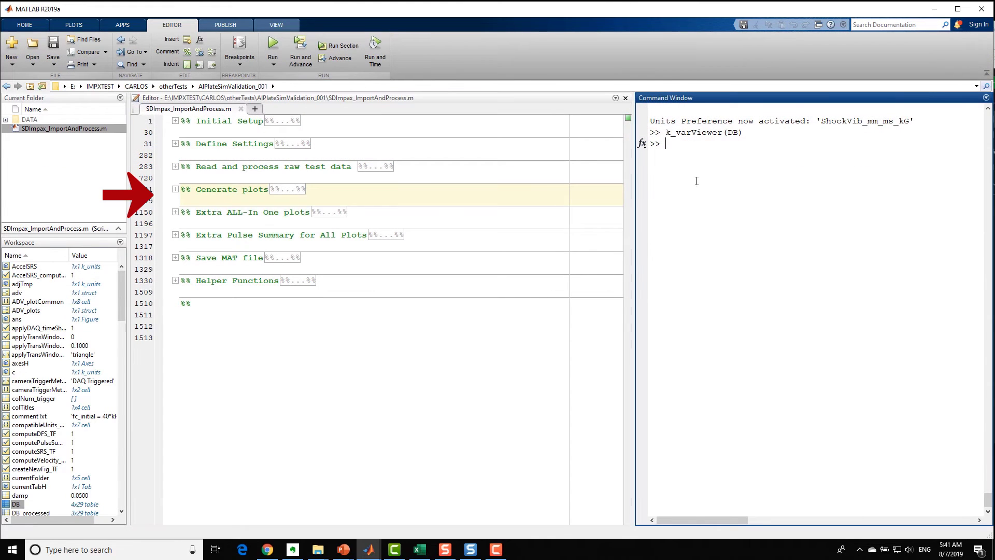
Run only the Generate plots section for events 44, 46 and 48, adding their plots to the existing figure
left_click(235, 194)
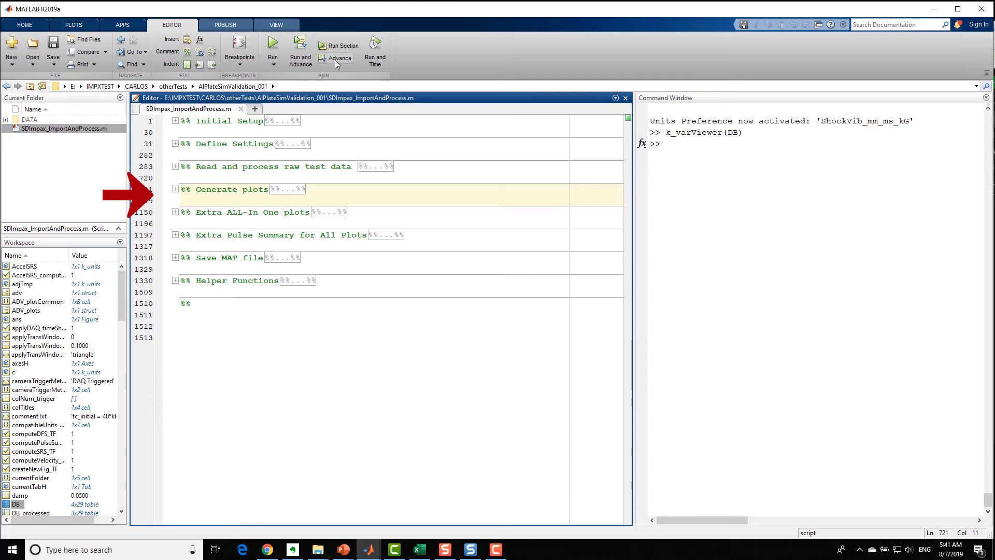
left_click(334, 47)
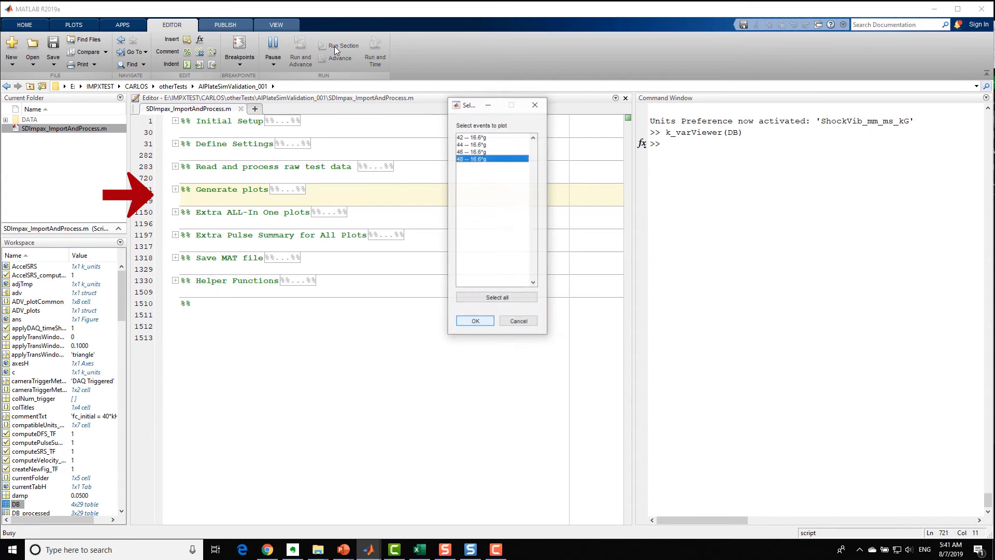
left_click(475, 145, "shift")
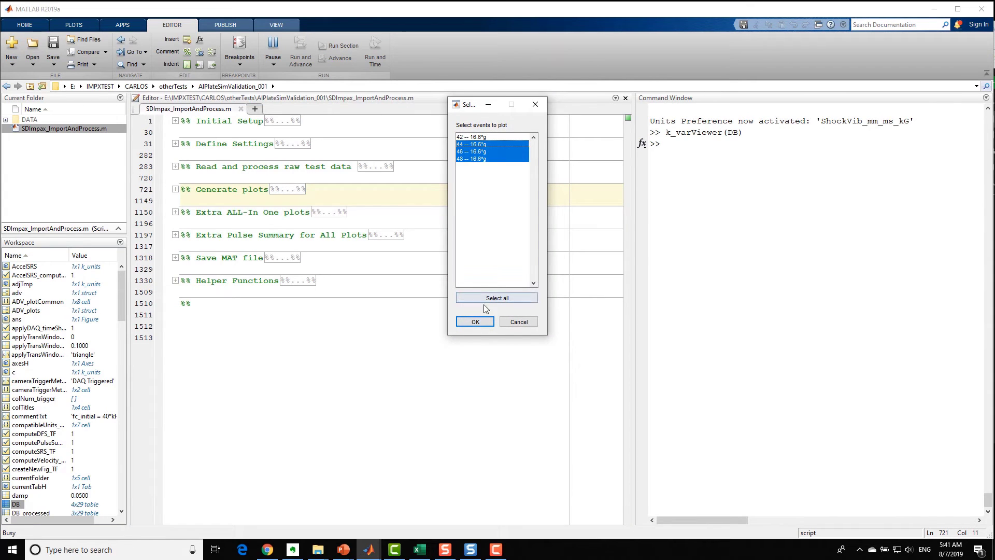
left_click(476, 321)
left_click(469, 202)
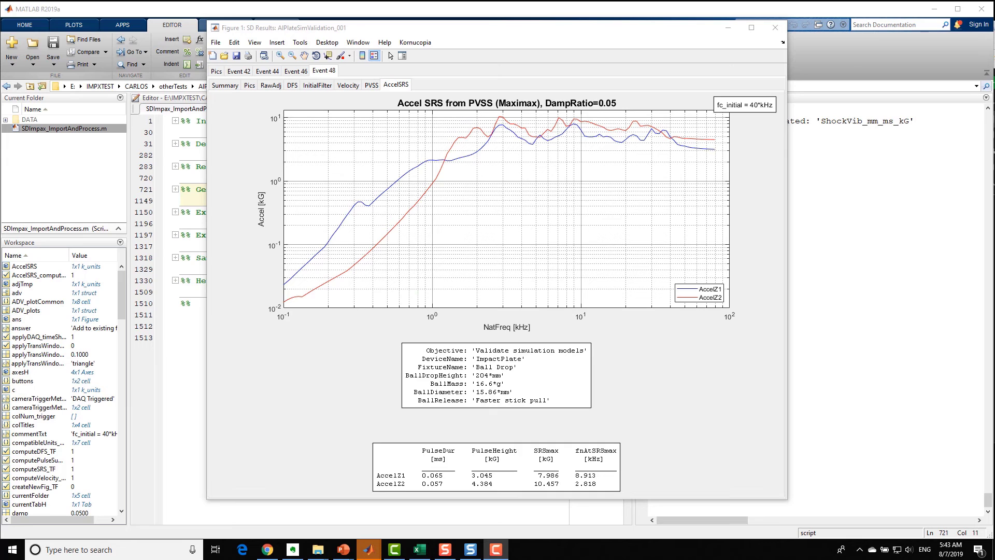
Show Event 48's InitialFilter strain plot and set the Strain tab's anchor by tab title
left_click(320, 87)
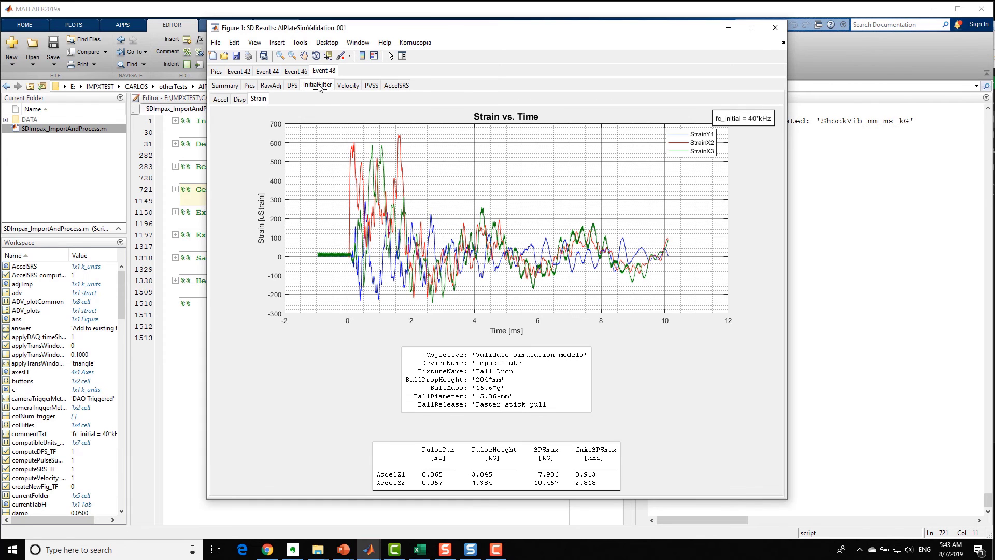
right_click(319, 87)
left_click(418, 125)
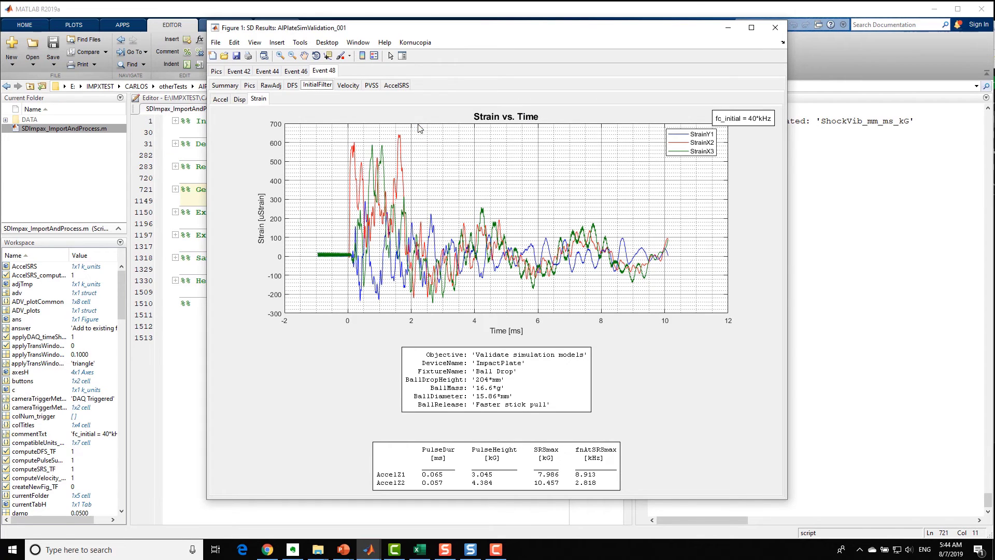
right_click(258, 99)
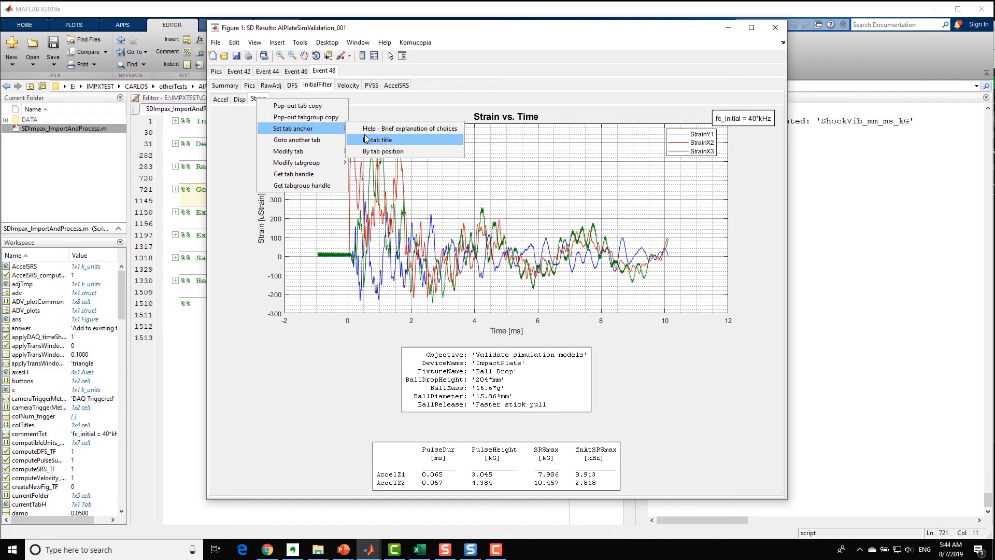
left_click(420, 140)
Compare the initially filtered strain plots of events 42, 44, 46 and 48
left_click(244, 72)
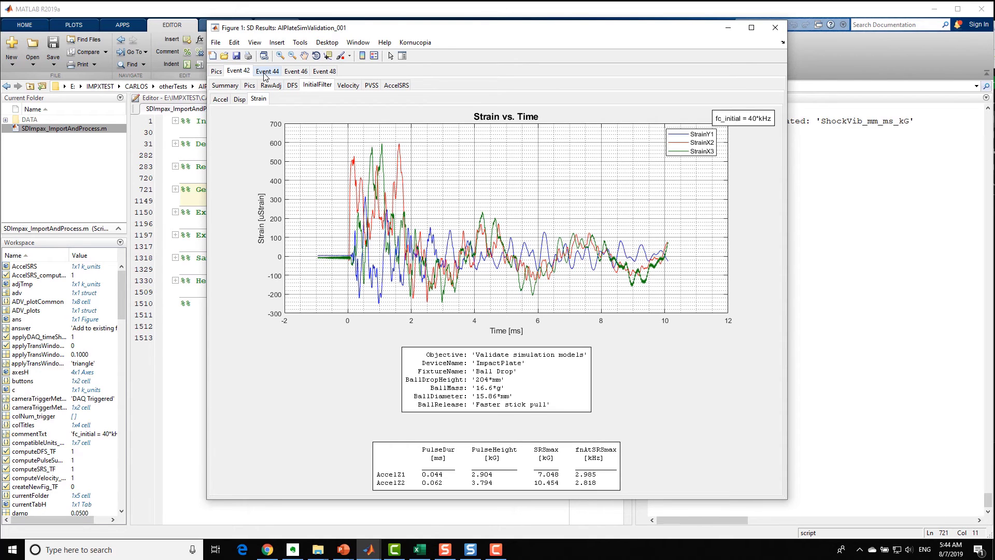
left_click(267, 72)
left_click(297, 73)
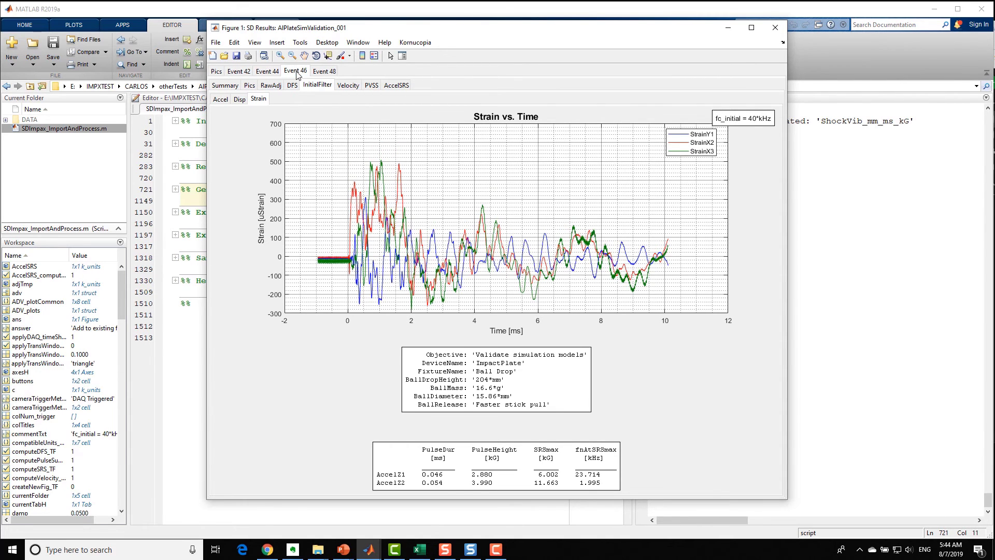
left_click(322, 72)
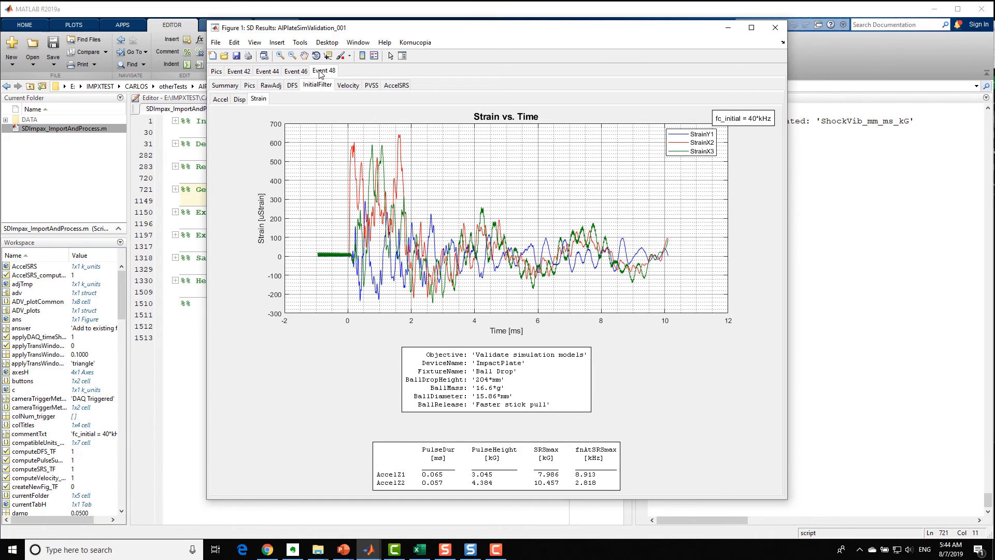
Pop out a copy of Event 44's initially filtered strain plot, view it maximized, and close the copy
left_click(268, 71)
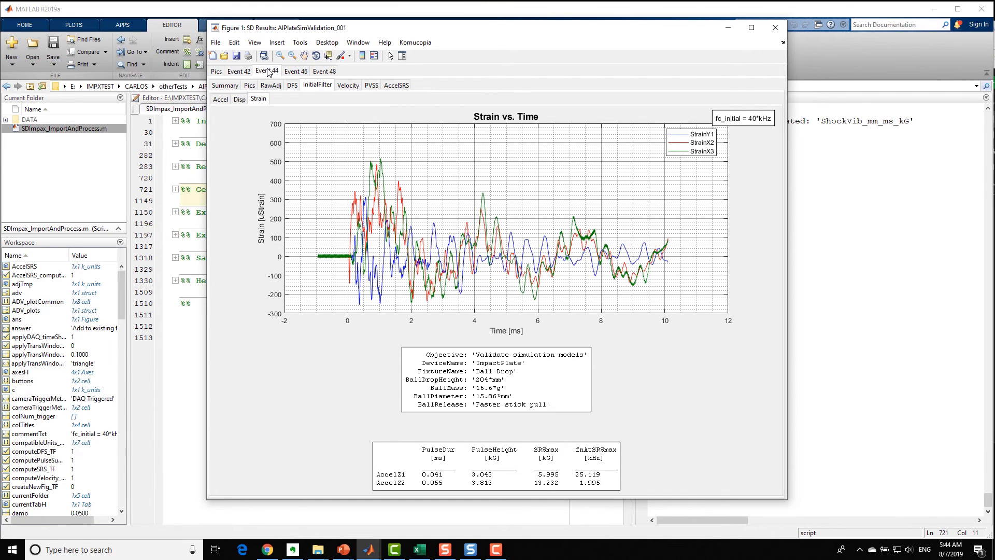
right_click(519, 167)
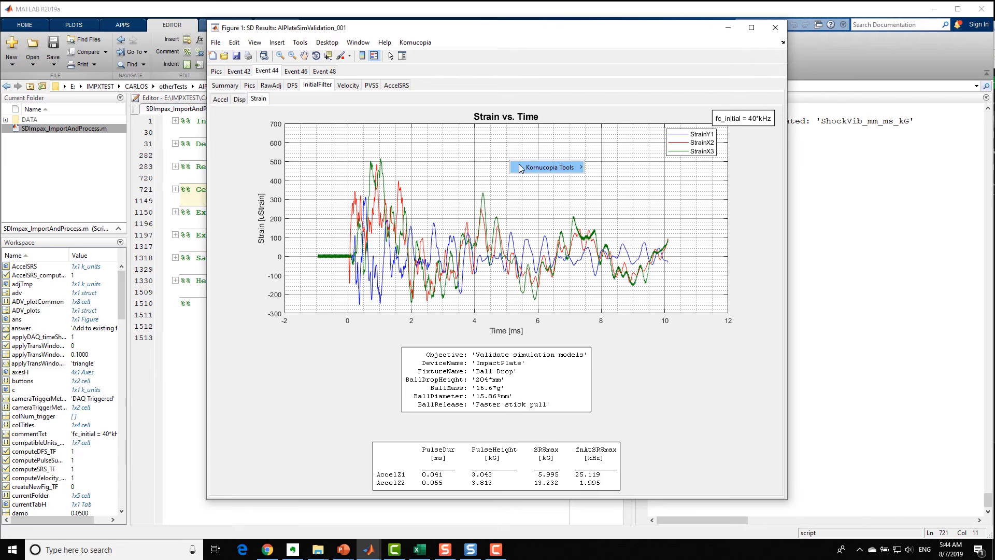
mouse_move(539, 169)
left_click(599, 167)
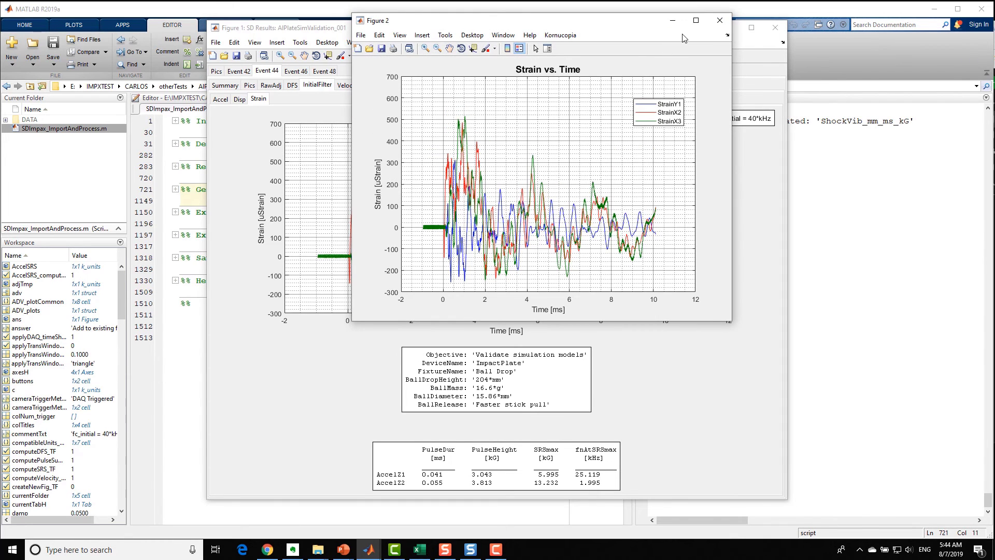
left_click(696, 20)
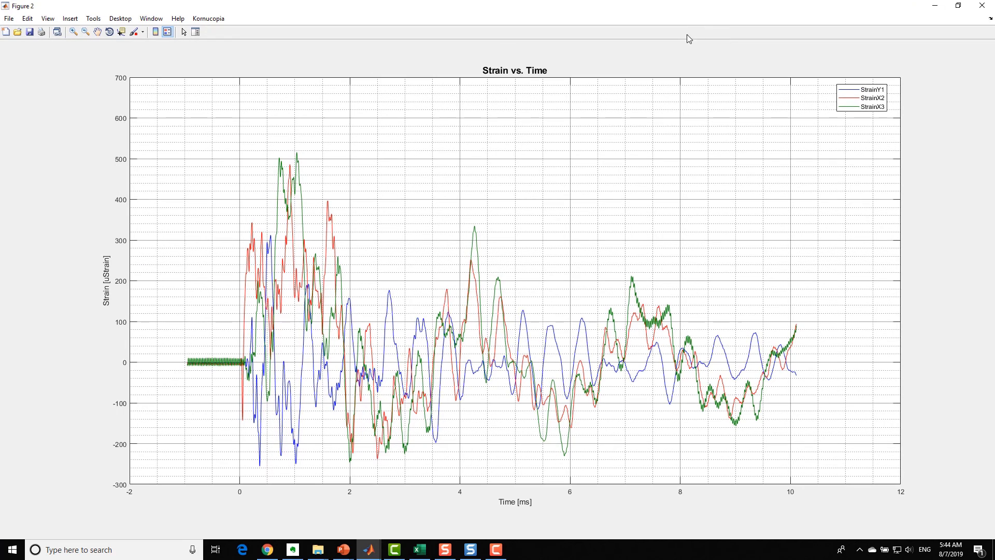
left_click(980, 6)
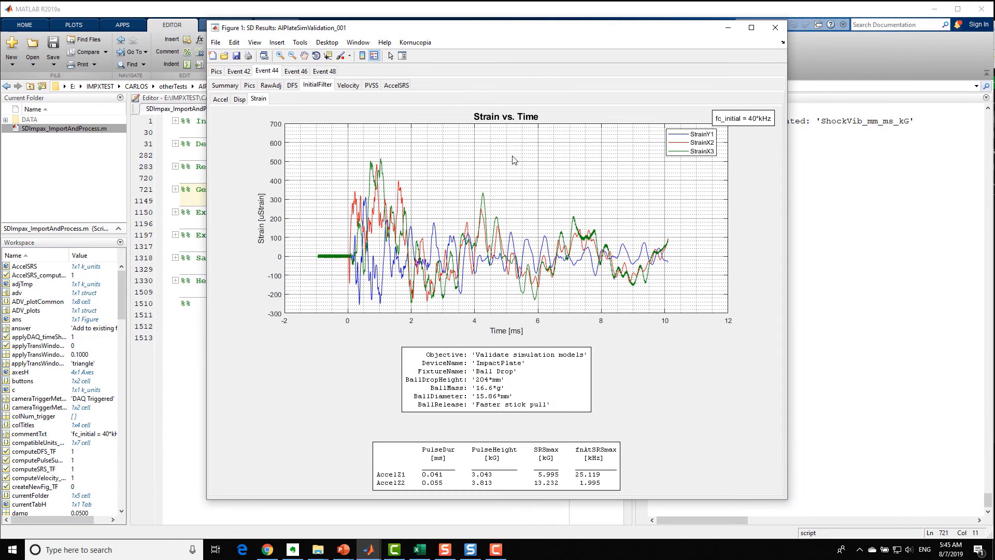
Open the Get and/or Trim Curves tool for Event 44's filtered strain plot and select the StrainX2 curve
right_click(513, 160)
mouse_move(533, 162)
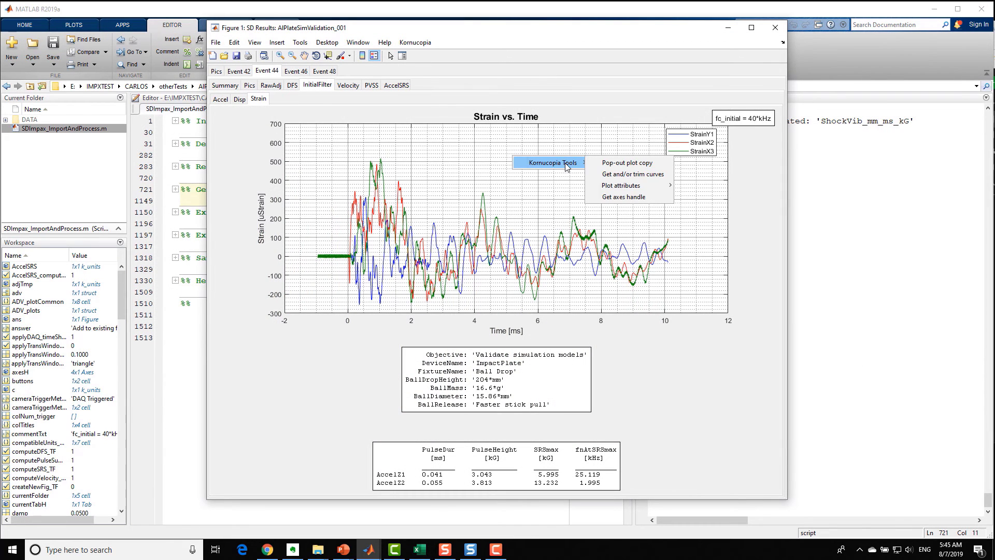
left_click(614, 174)
left_click_drag(477, 18, 745, 66)
left_click(653, 118)
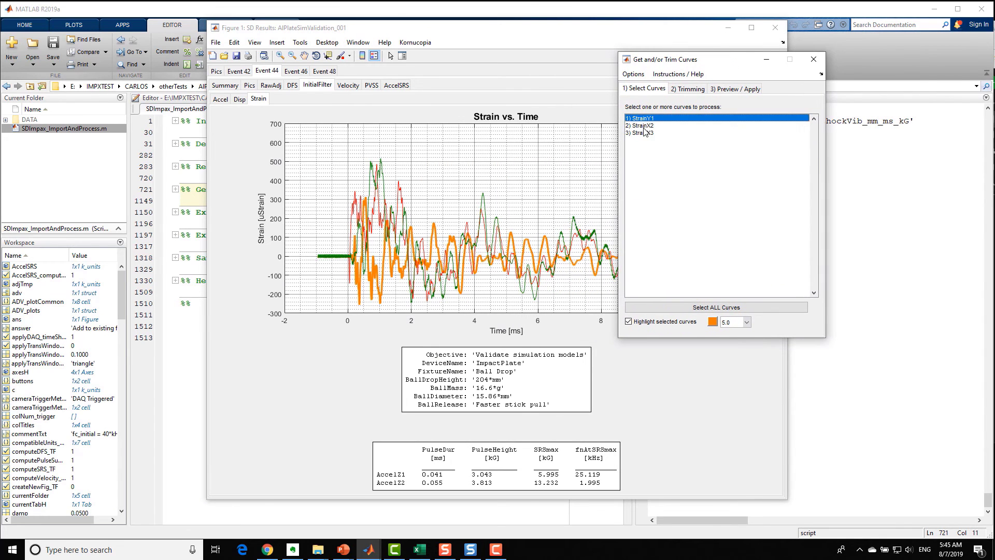
left_click(642, 126)
left_click(642, 133)
left_click(642, 126)
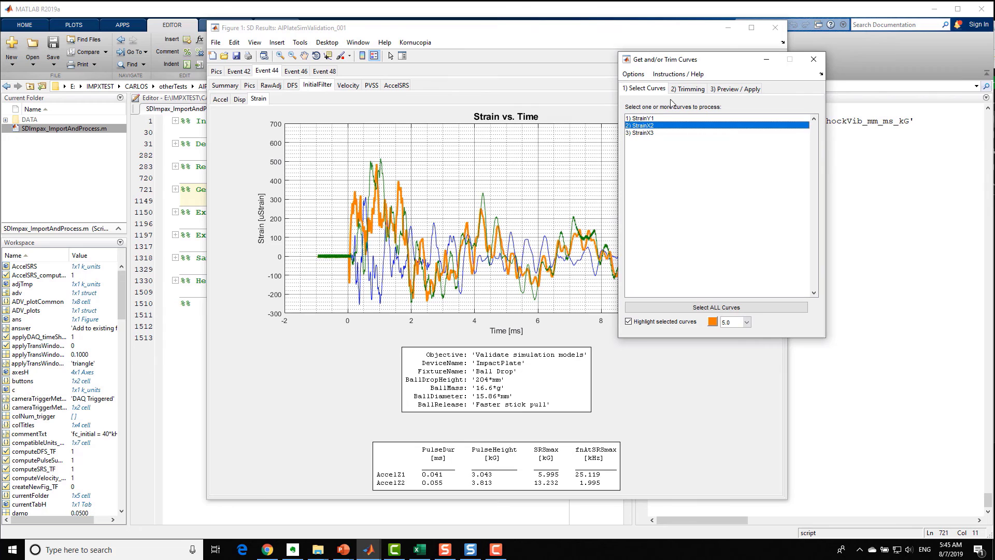
Extract the selected curve untrimmed into the variable tmp and close the curve tool
left_click(680, 90)
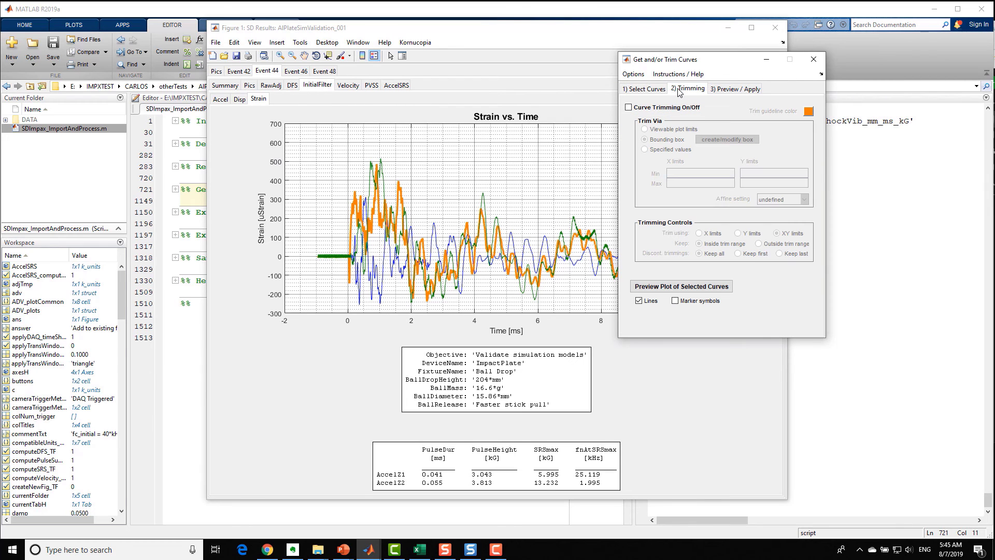
left_click(730, 89)
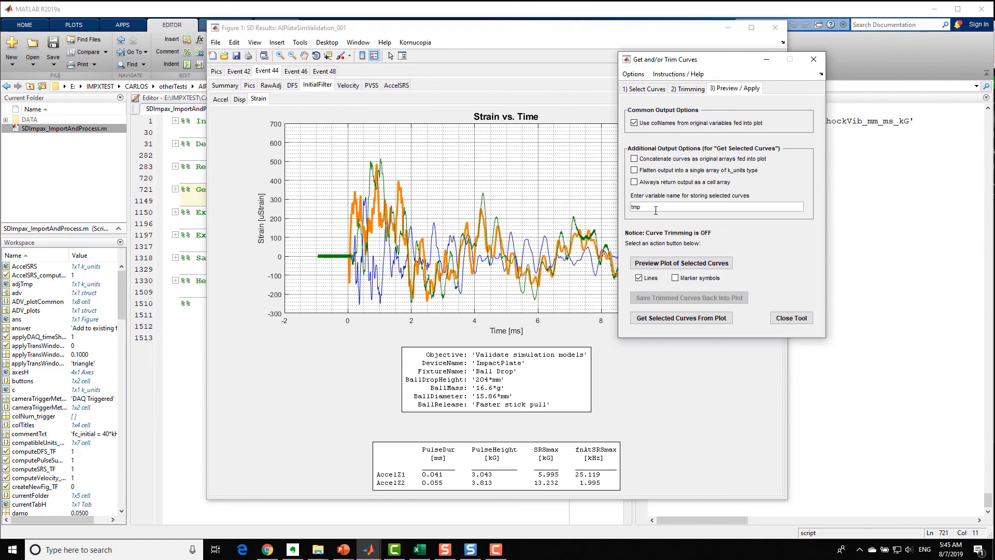
left_click(648, 317)
left_click(687, 186)
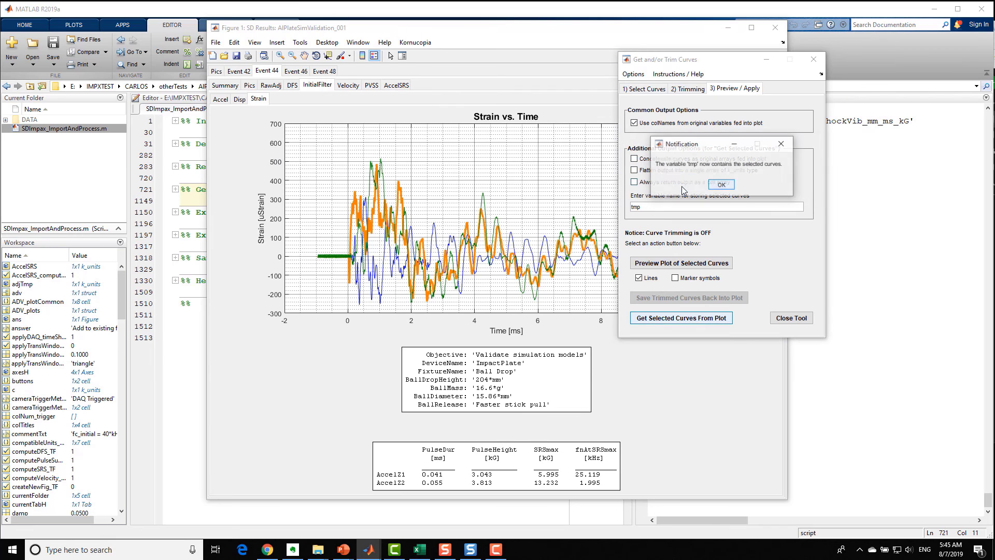
left_click(719, 185)
left_click(791, 317)
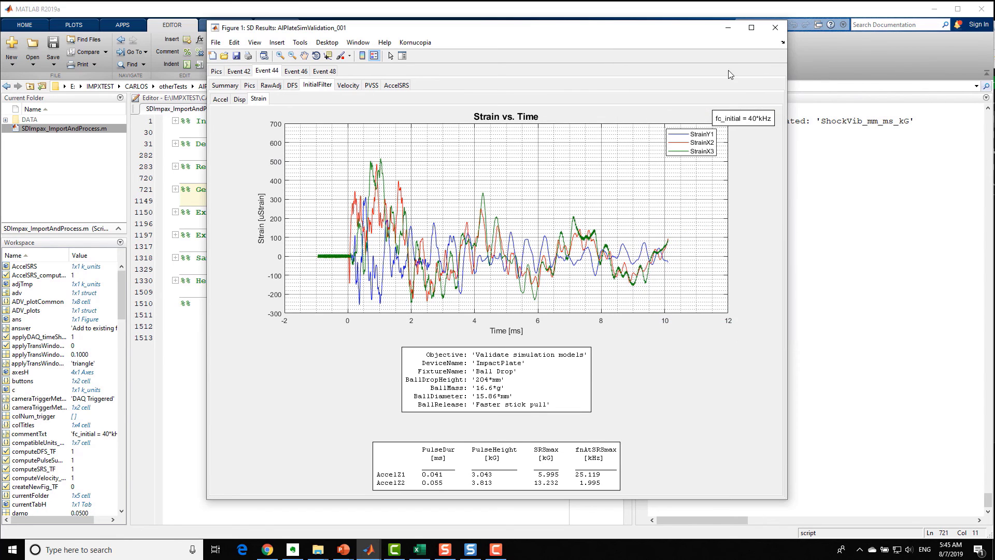
Move the figure aside and display the contents of tmp in the Command Window
left_click_drag(666, 33, 516, 14)
left_click(679, 152)
type("tmp")
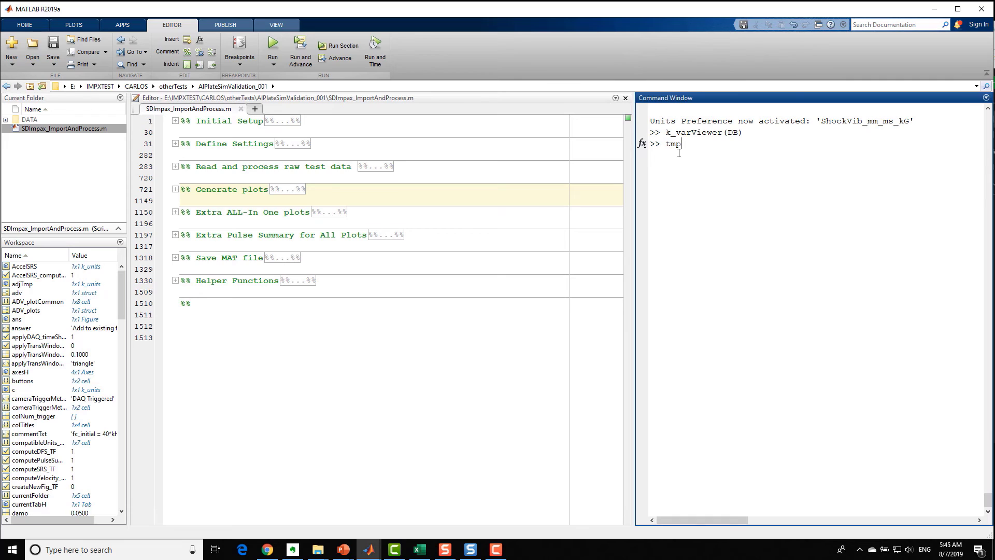
key("Return")
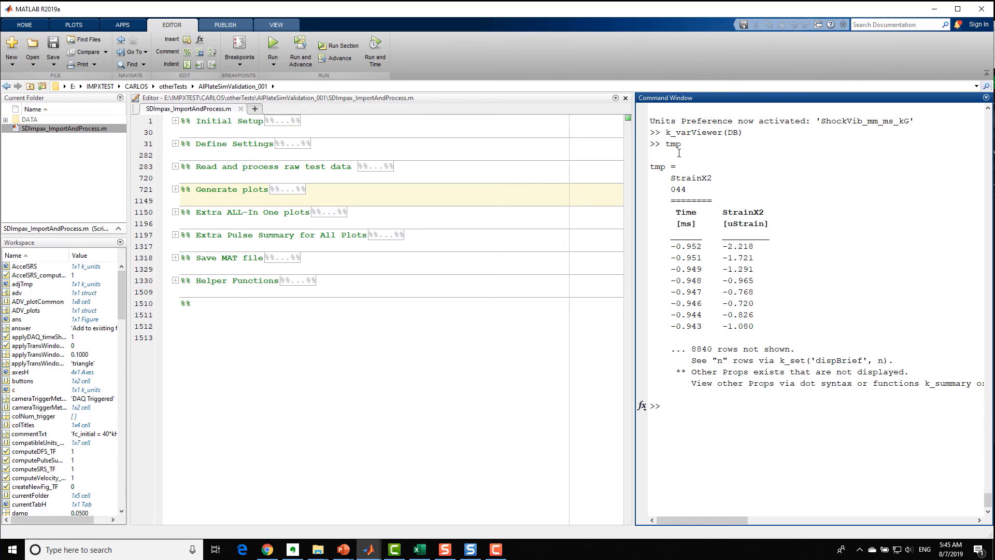
Display the original user data stored with the extracted curve using tmp.Props.UserData.origUserData
type("tmp.P")
key("Tab")
key("Down")
key("Down")
key("Down")
key("Down")
key("Down")
key("Down")
key("Return")
type(".")
key("Tab")
key("Down")
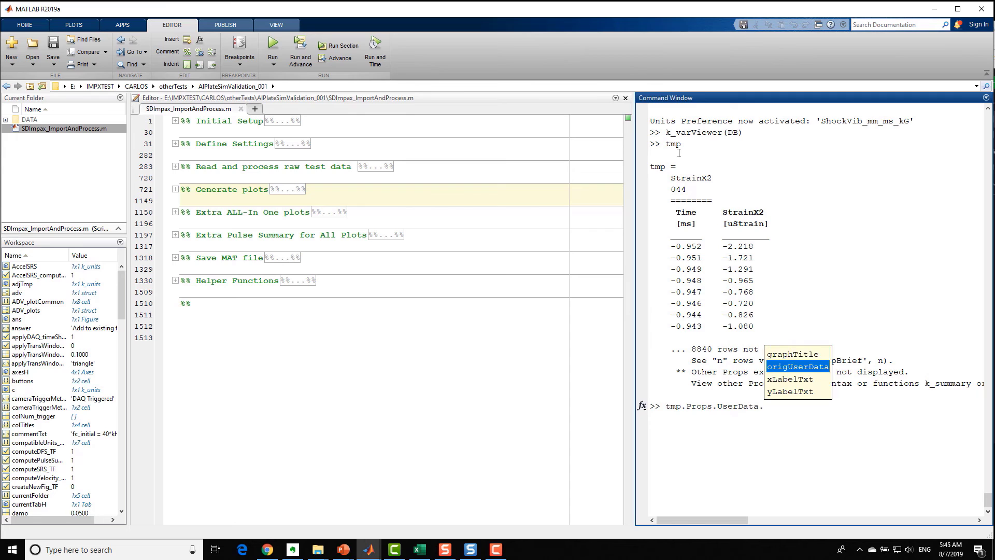
key("Return")
key("Return")
Display the curve's filter settings with tmp.Props.UserData.origUserData.FilterDetails
key("Up")
type(".Fil")
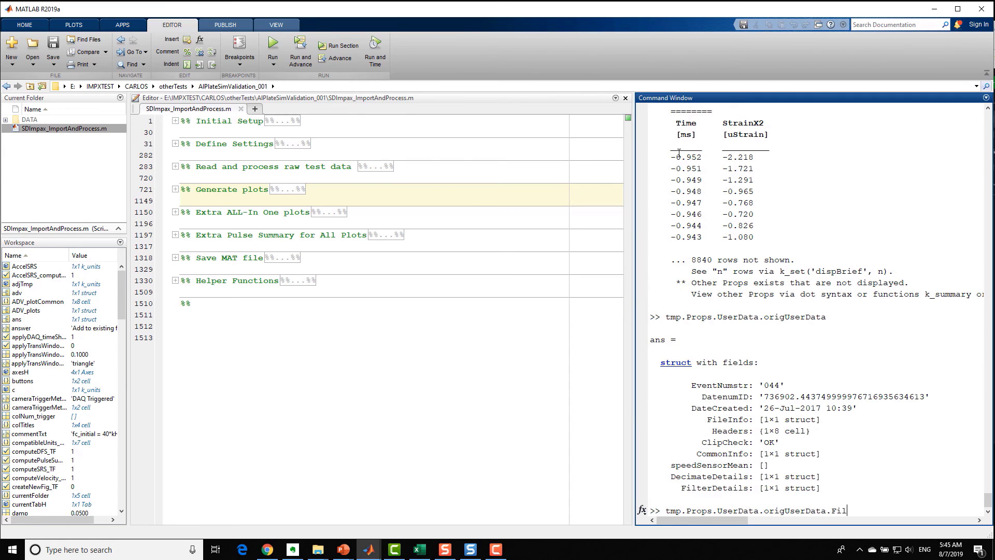
key("Tab")
key("Down")
key("Return")
key("Return")
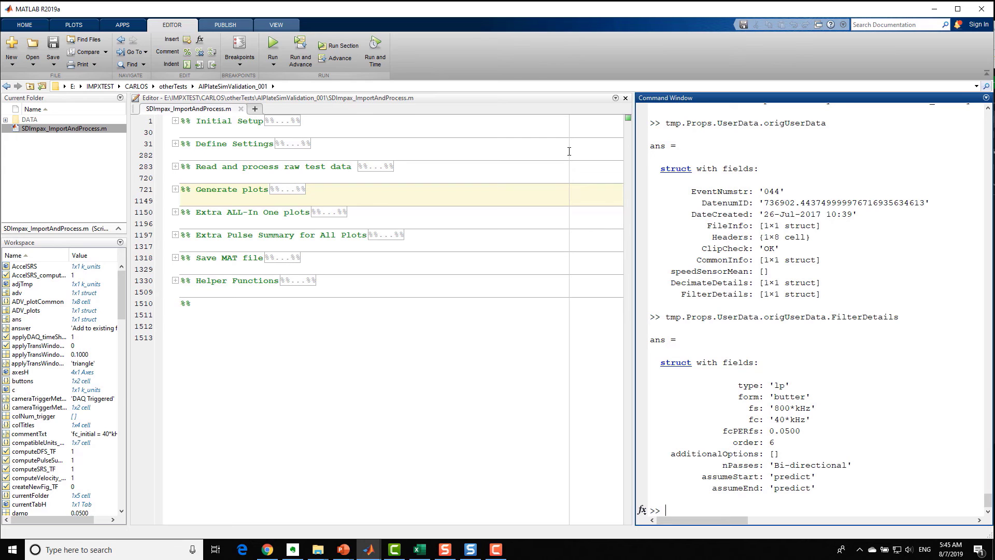
Bring the results figure back into view and attach the script file SDImpax_ImportAndProcess.m to it
mouse_move(369, 549)
left_click(440, 492)
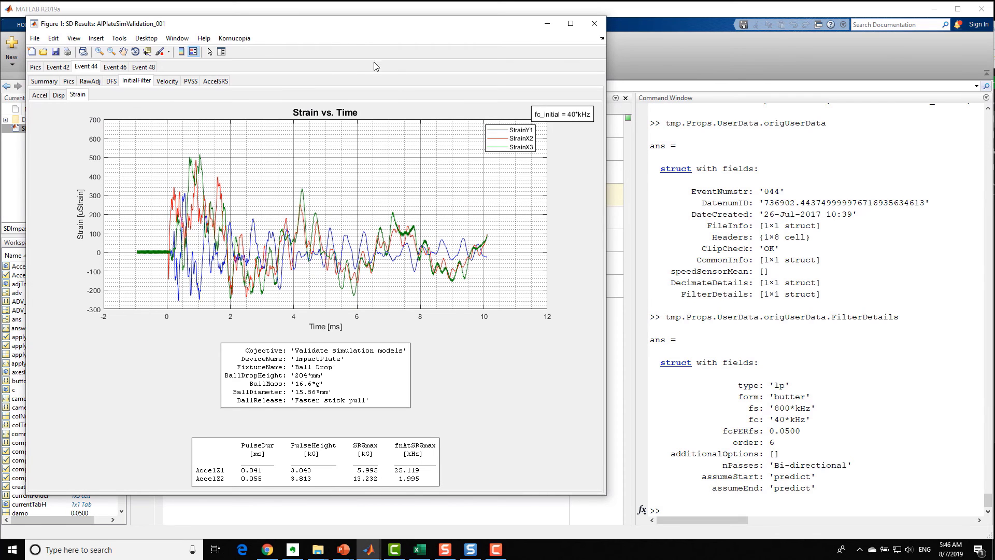
left_click_drag(328, 26, 512, 21)
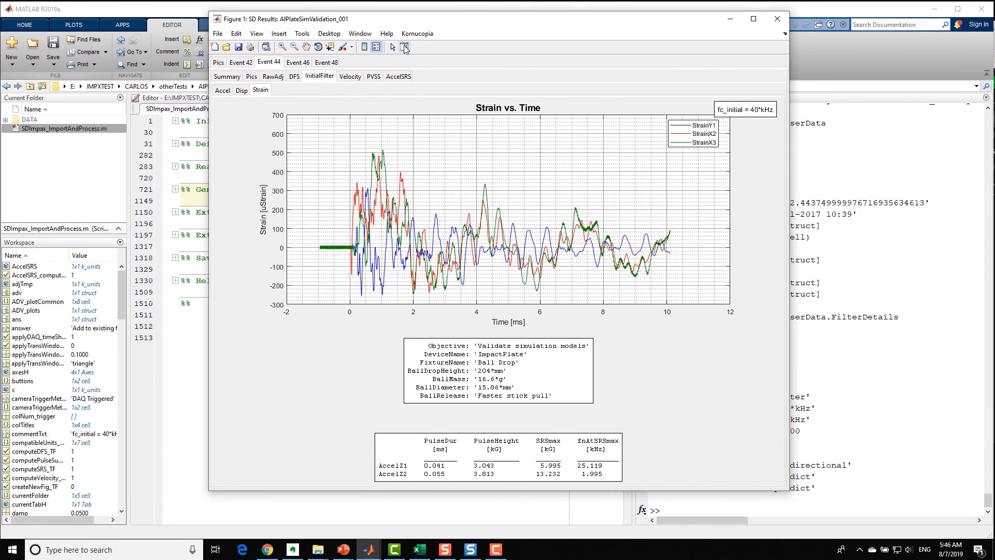
left_click(417, 33)
mouse_move(448, 105)
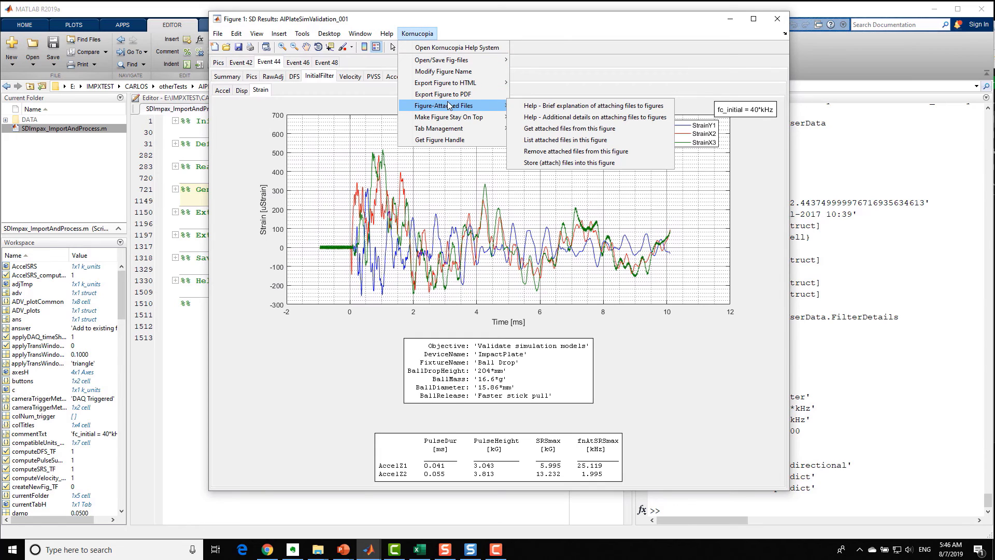
left_click(569, 162)
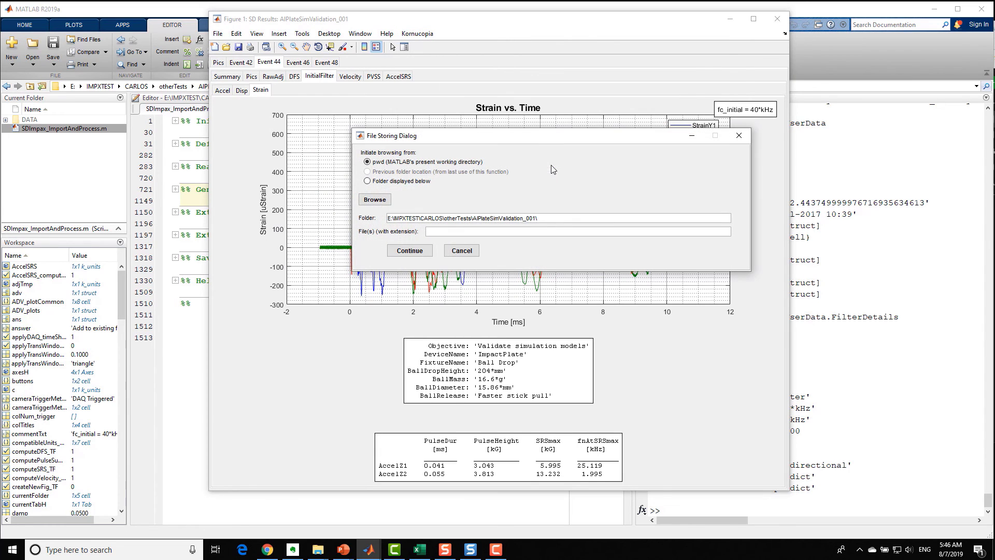
left_click(375, 200)
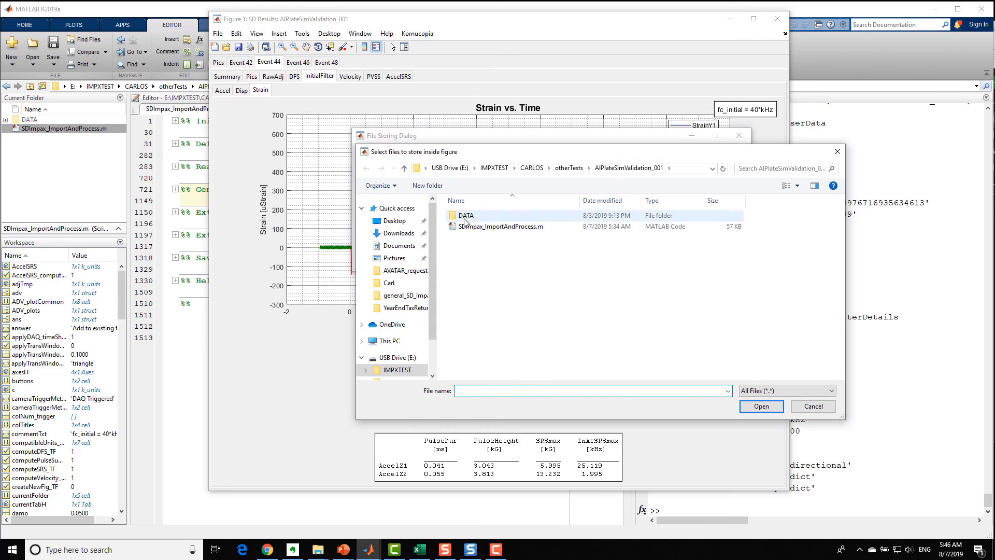
double_click(465, 226)
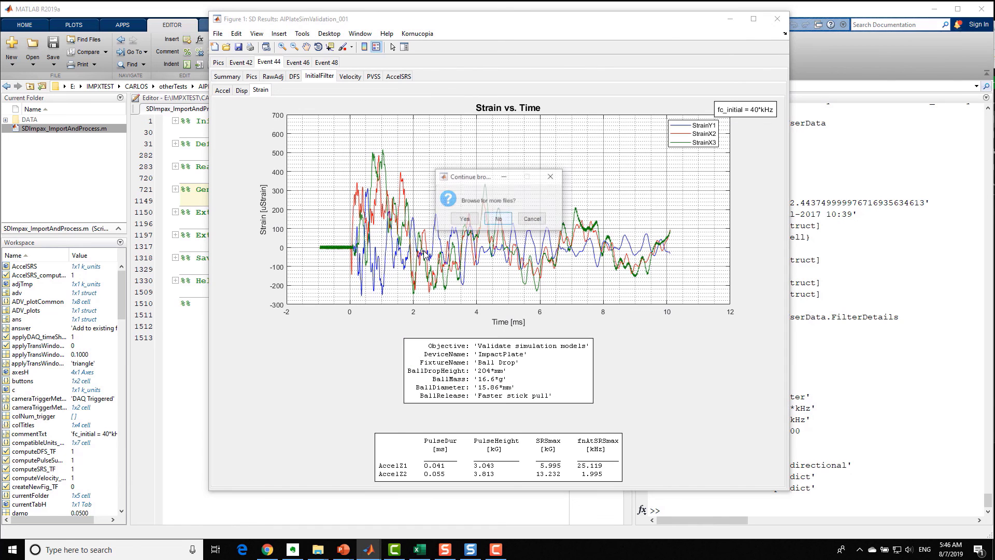
key("Return")
key("Return")
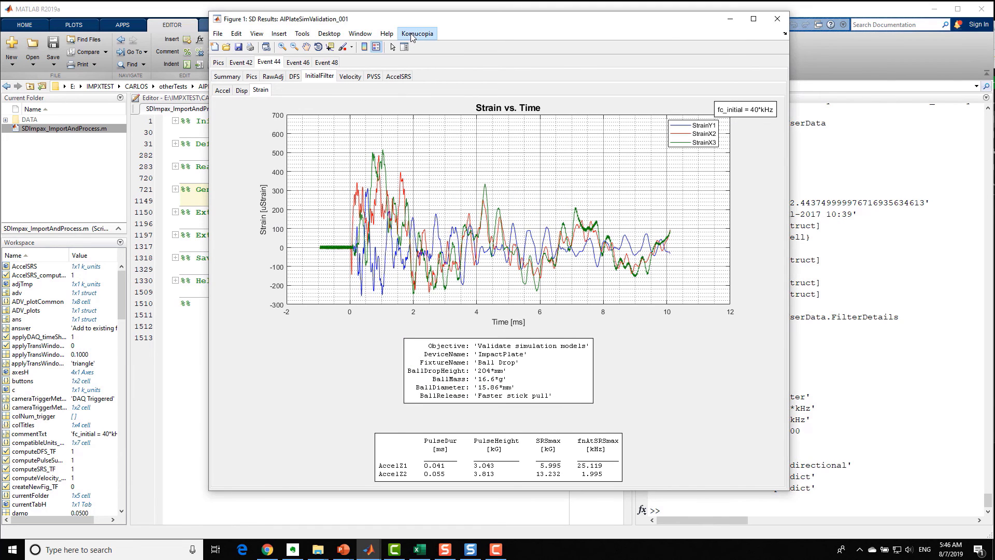
Start a Kornucopia fig-file save of the figure as Events_42_44_46_48.fig in the present working directory
left_click(415, 34)
mouse_move(456, 60)
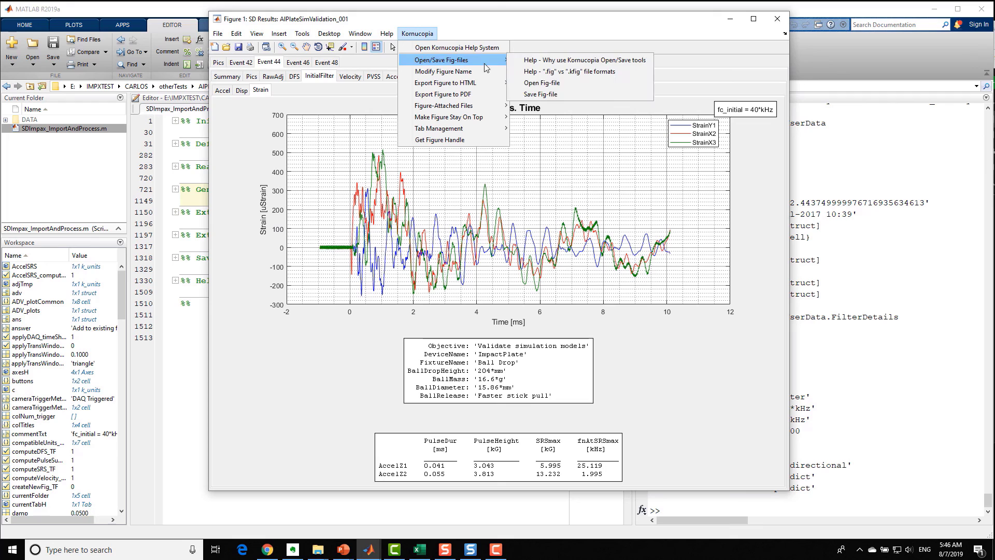
left_click(528, 94)
type("Events_")
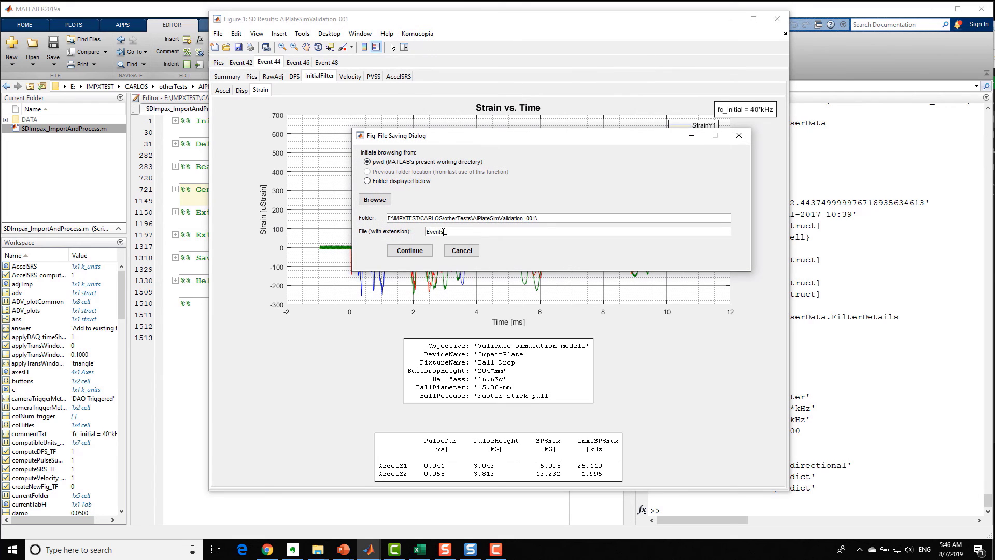
type("42_44_46_48.fig")
left_click(415, 251)
Set the figure name to -fName with figure number display set to N, and complete the save
type("-fNa")
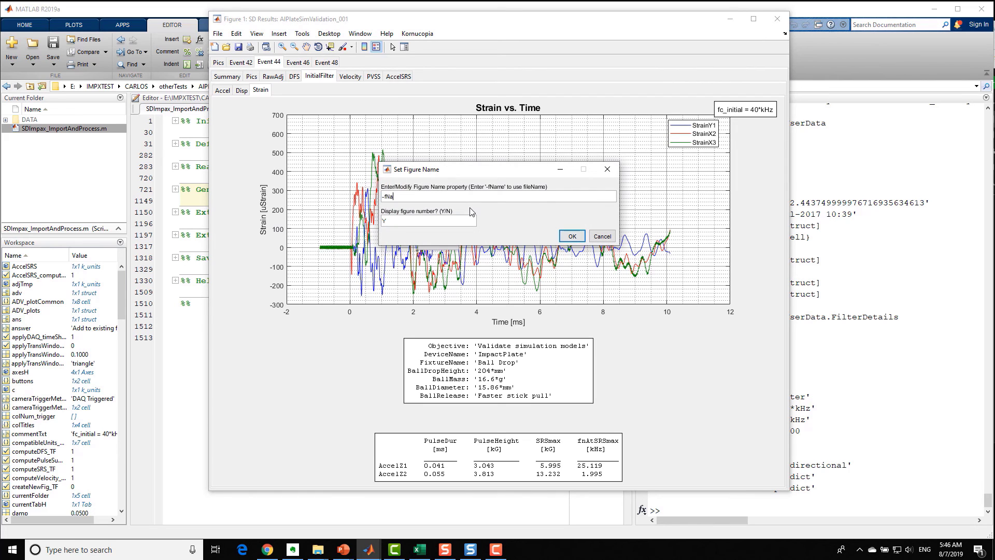
type("me")
key("Tab")
type("N")
left_click(570, 236)
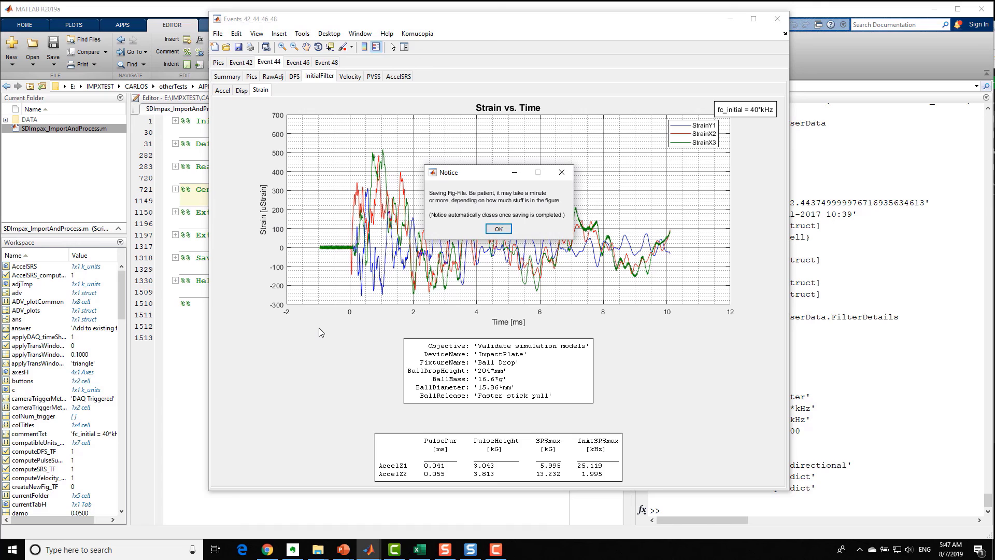